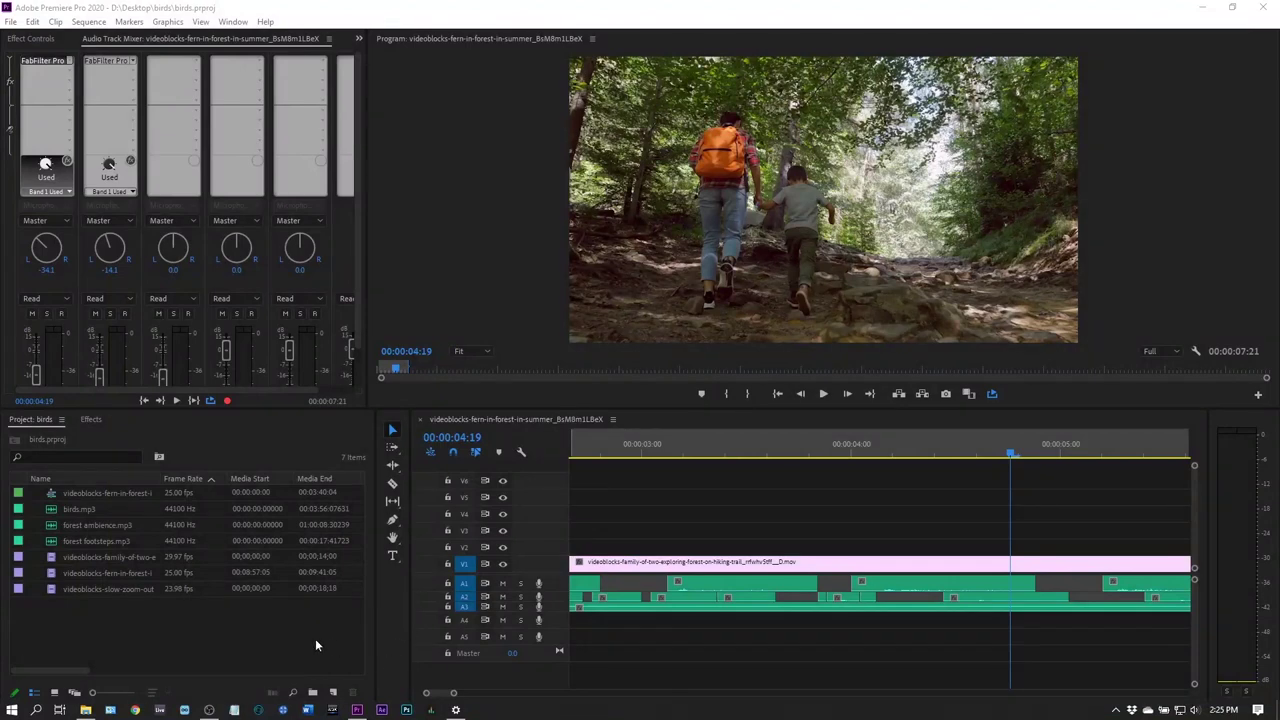
- Play the hiking sequence from its start with the Program Monitor maximized, then restore the layout and stop
click(316, 645)
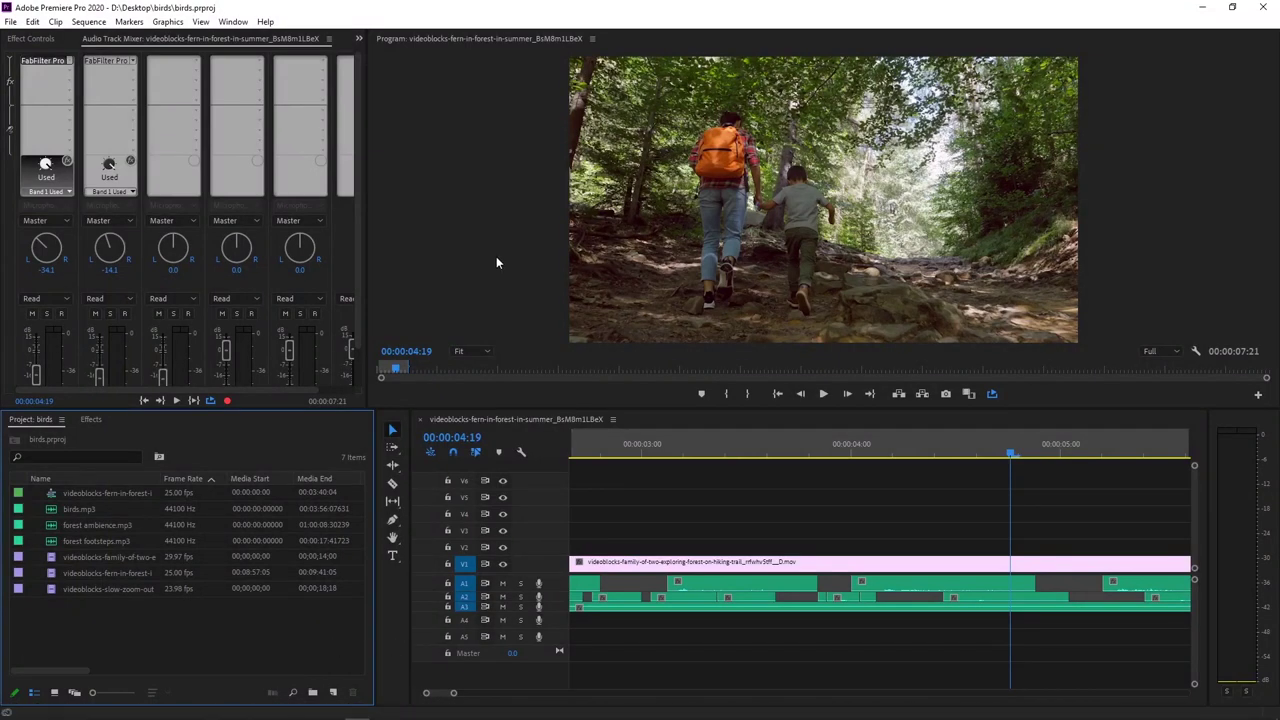
click(600, 452)
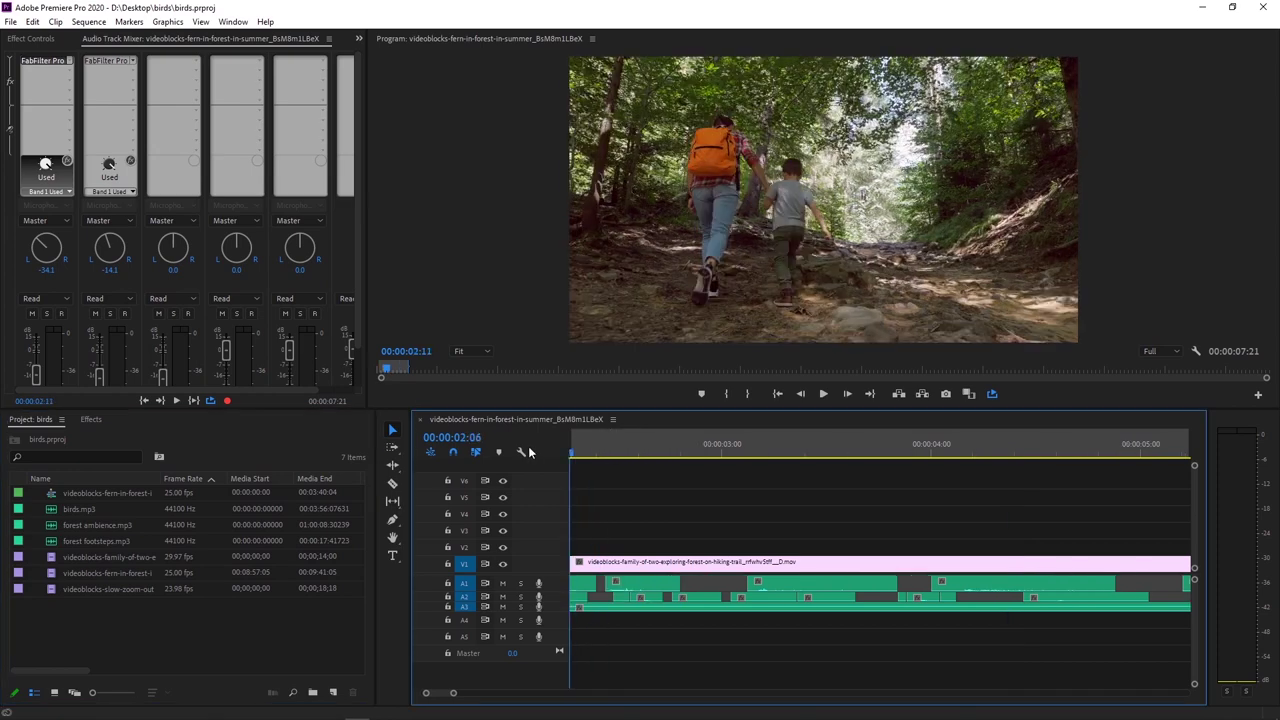
key(Home)
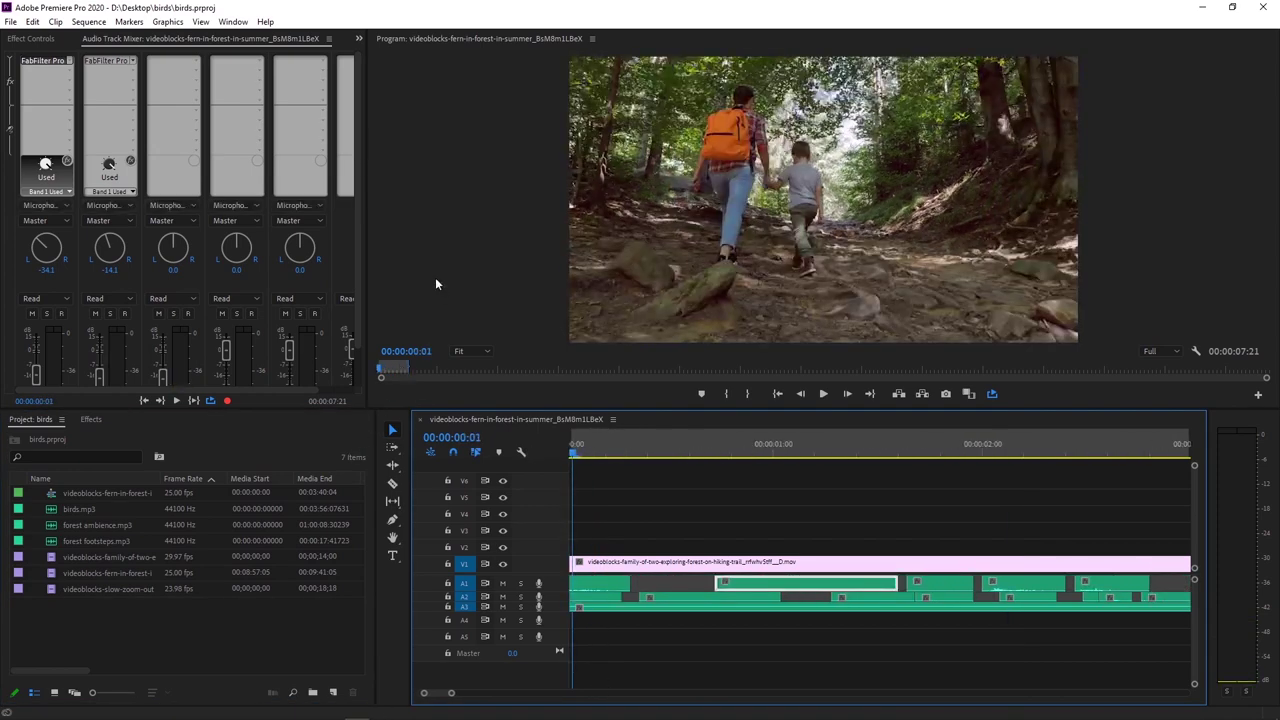
key(grave)
key(space)
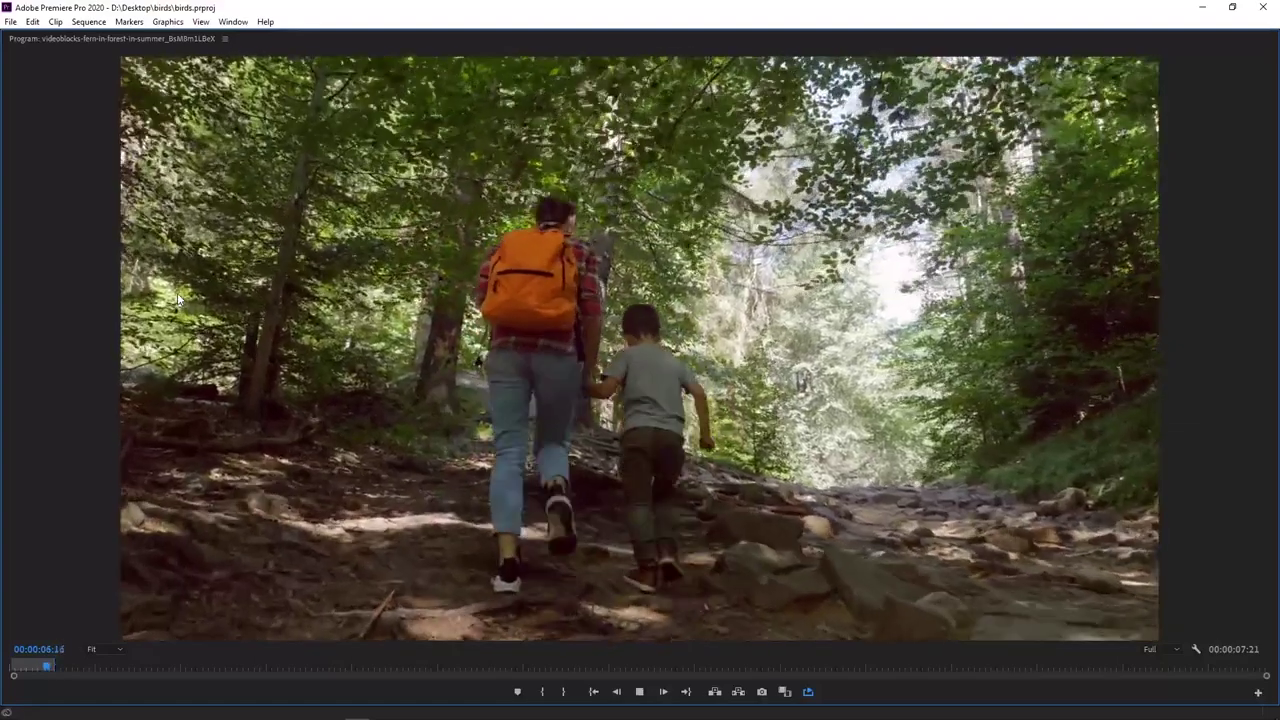
key(grave)
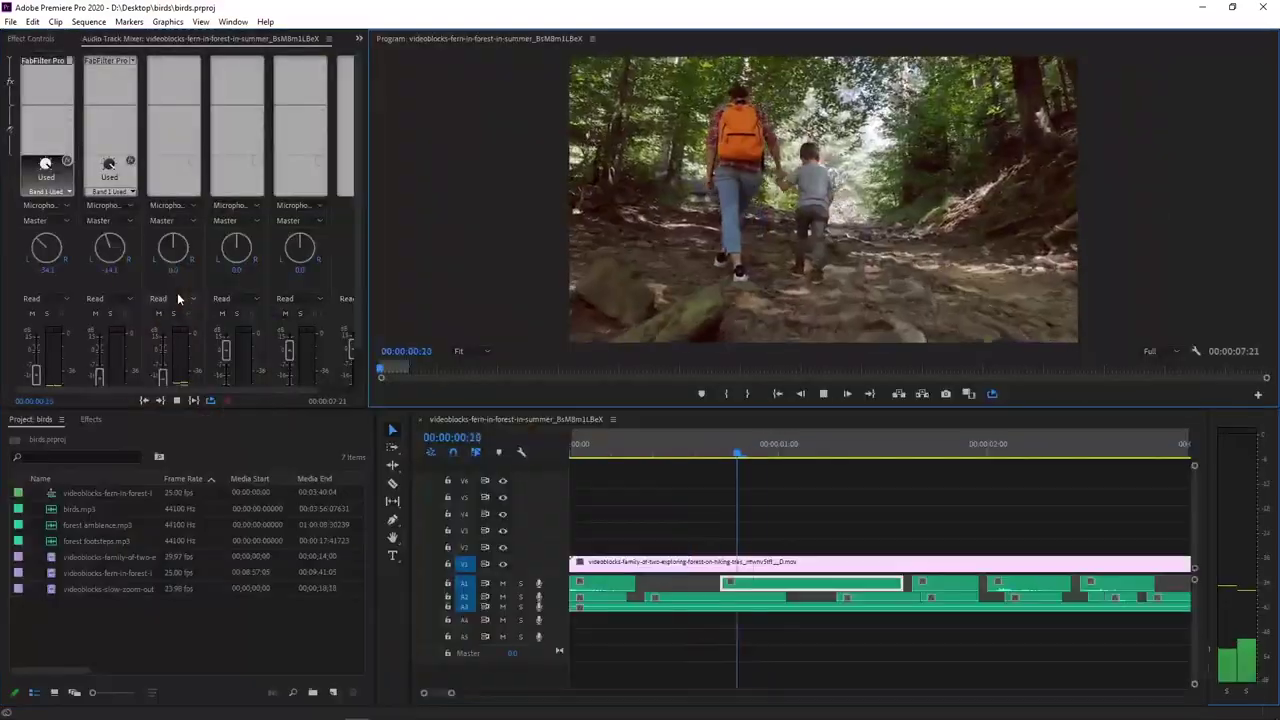
key(space)
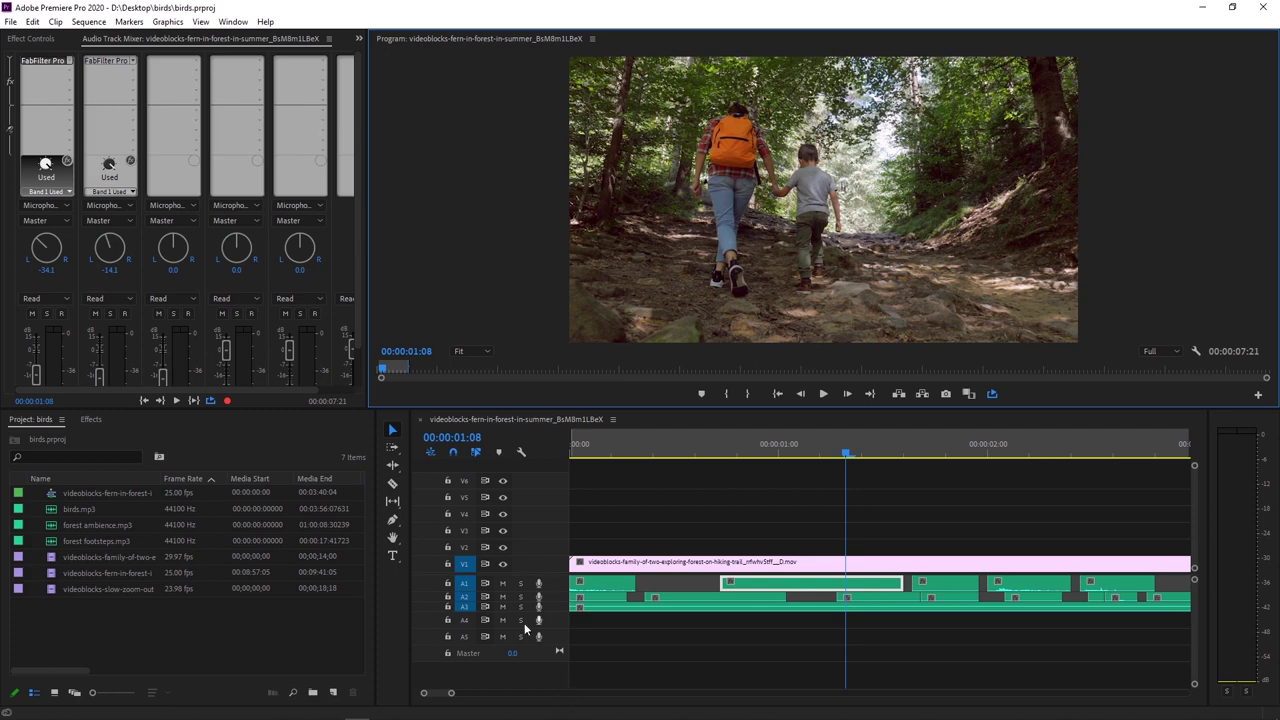
- Audition track A3 soloed, unsolo it, and make track A1 taller to show its waveform
click(520, 606)
key(space)
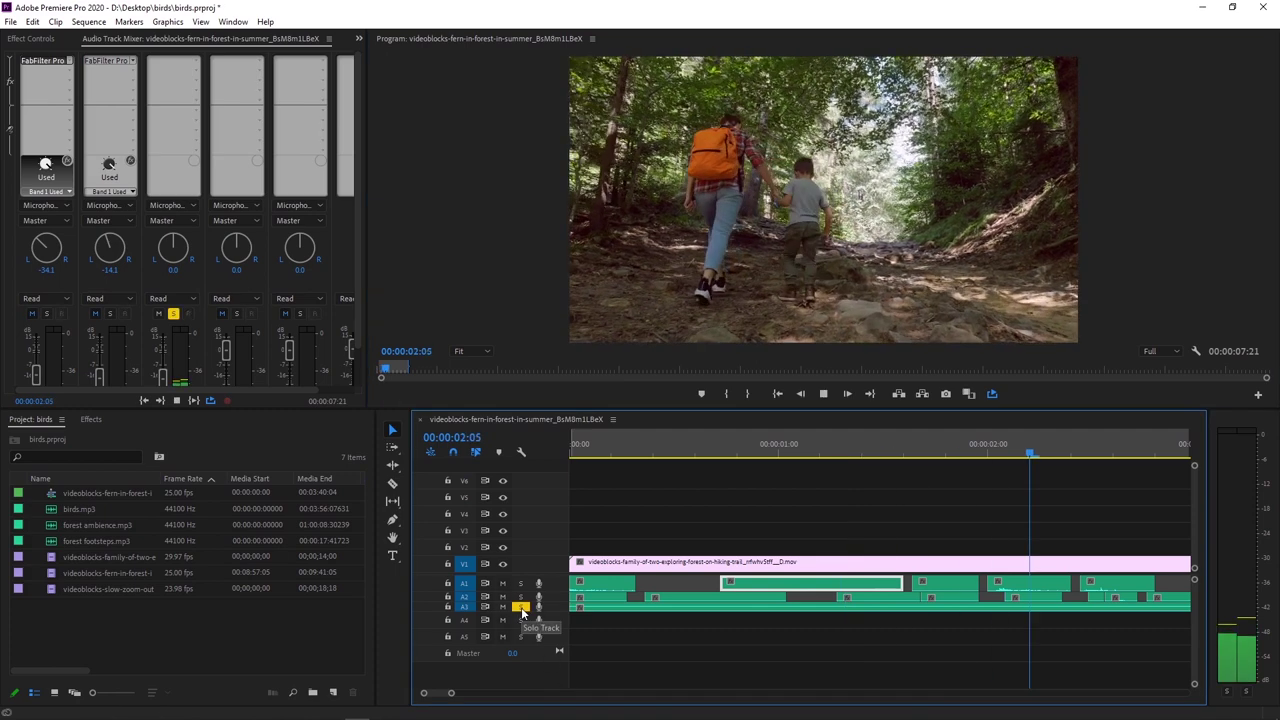
key(space)
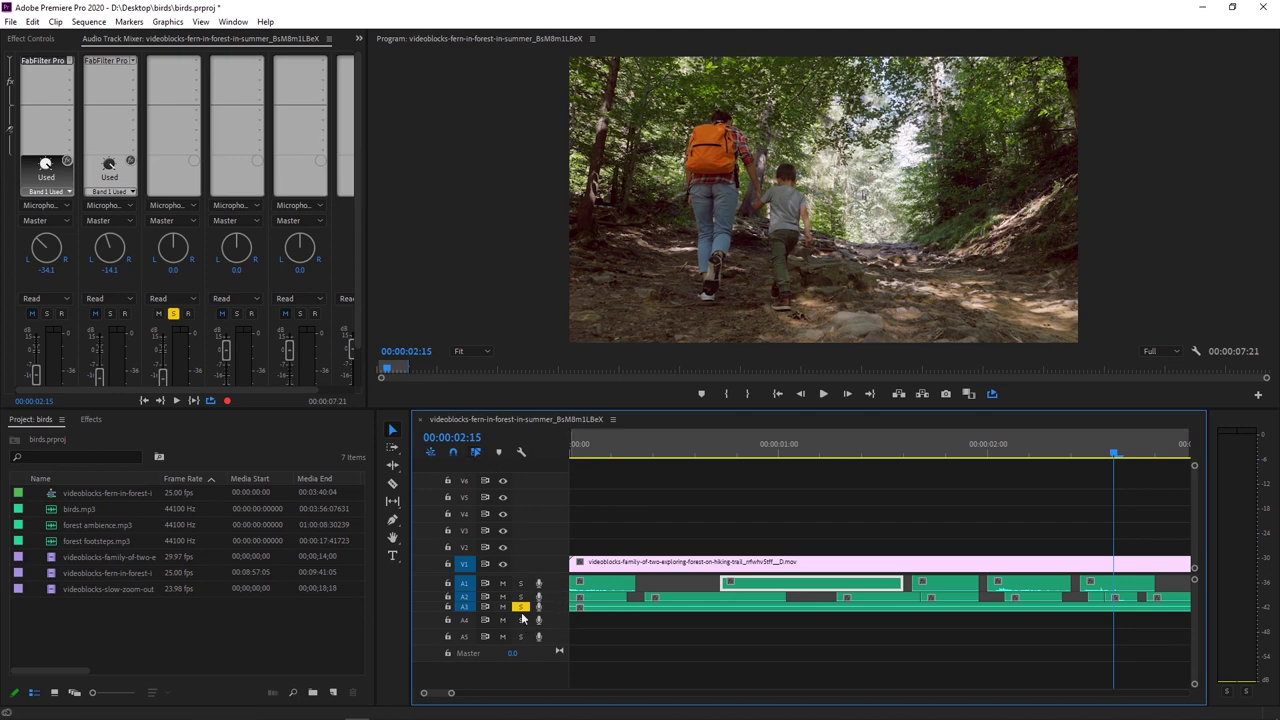
click(520, 606)
drag(554, 591, 557, 632)
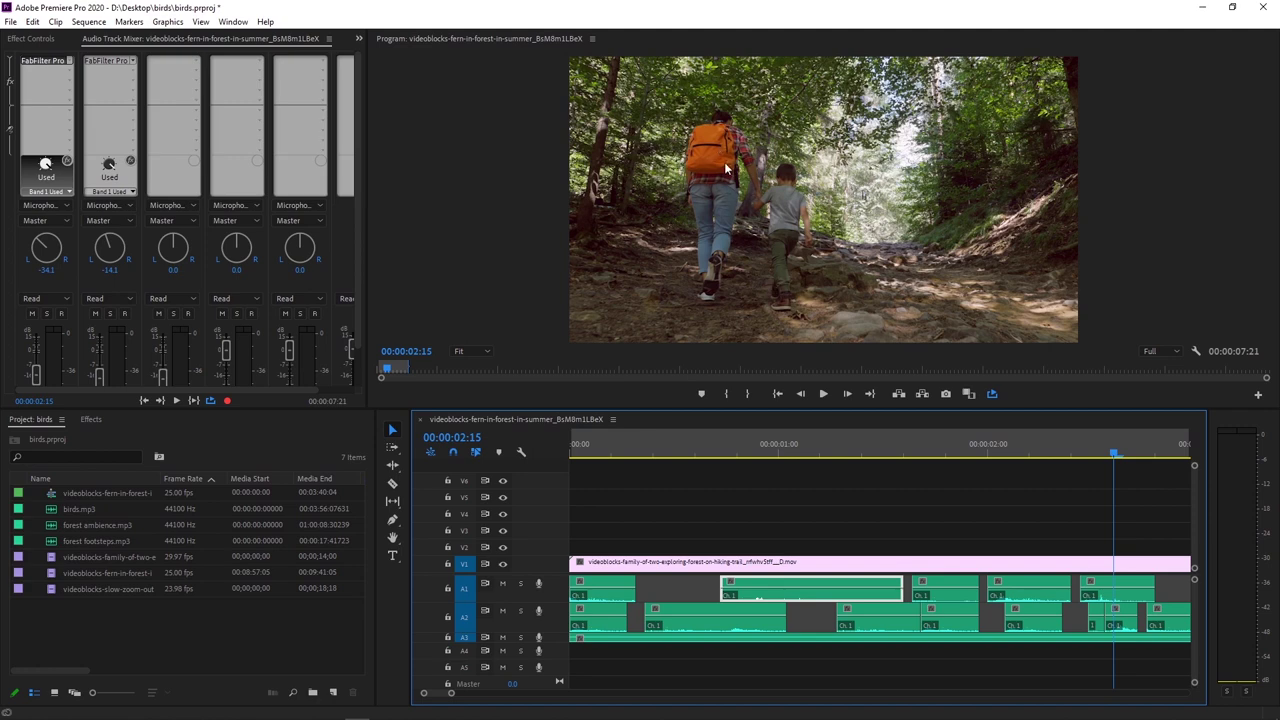
double_click(106, 60)
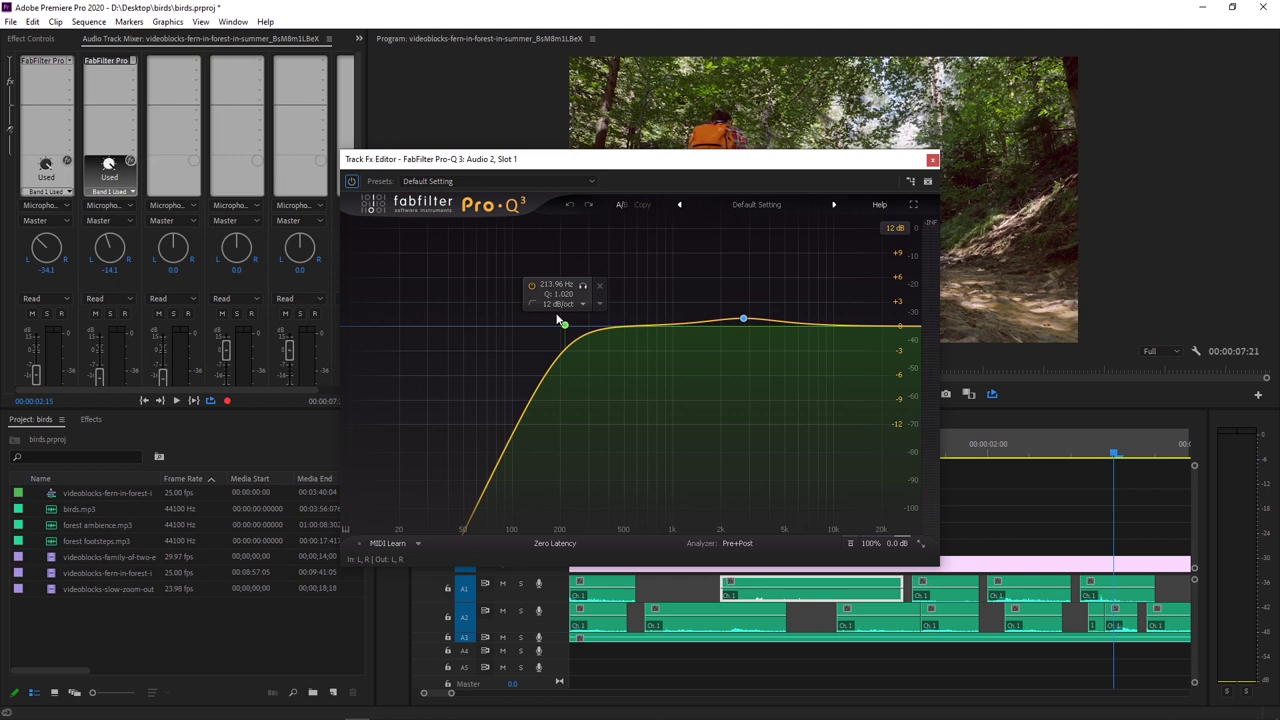
click(932, 160)
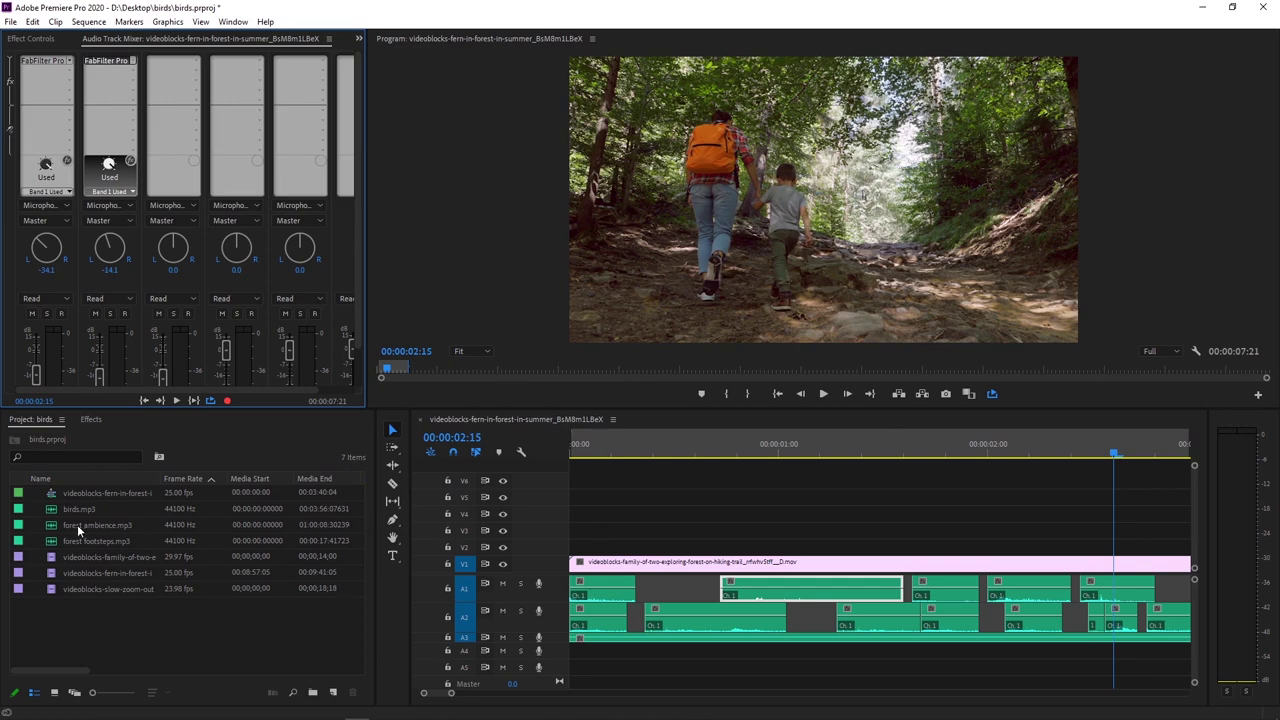
- Add birds.mp3 to track A4, trim the clip's start, and audition it
drag(68, 510, 561, 674)
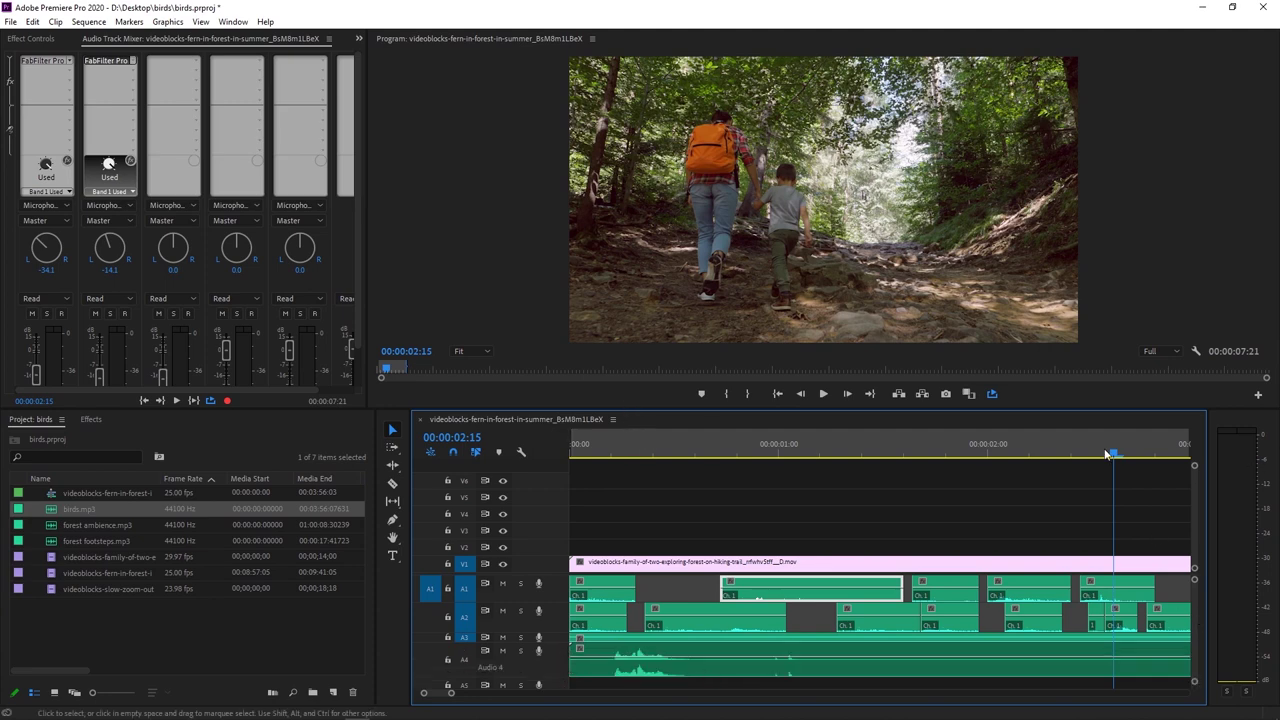
drag(451, 692, 521, 694)
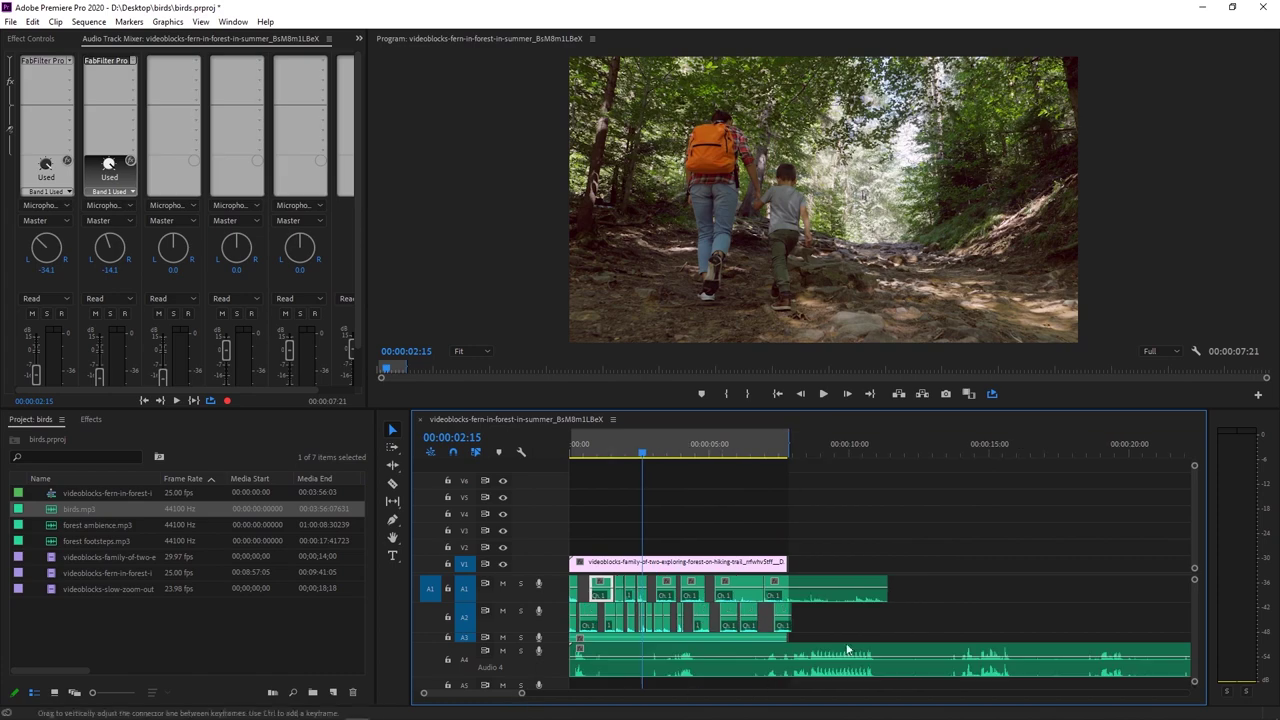
drag(577, 648, 714, 654)
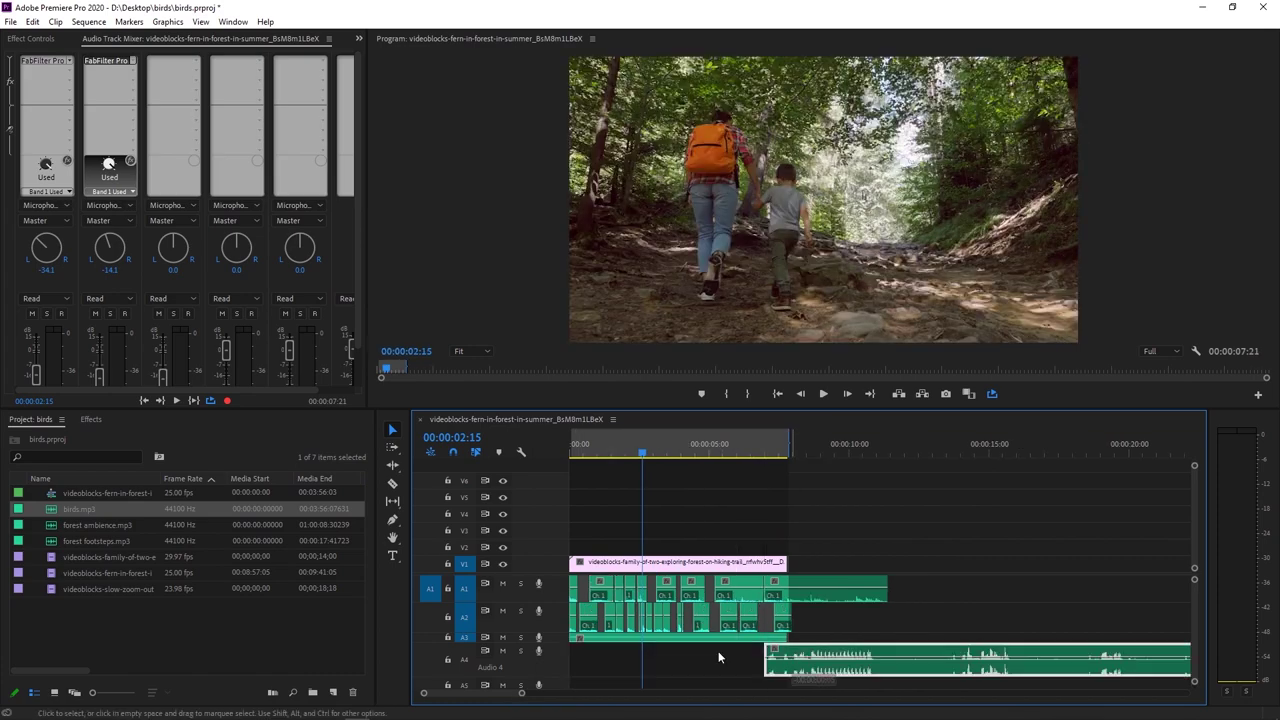
key(space)
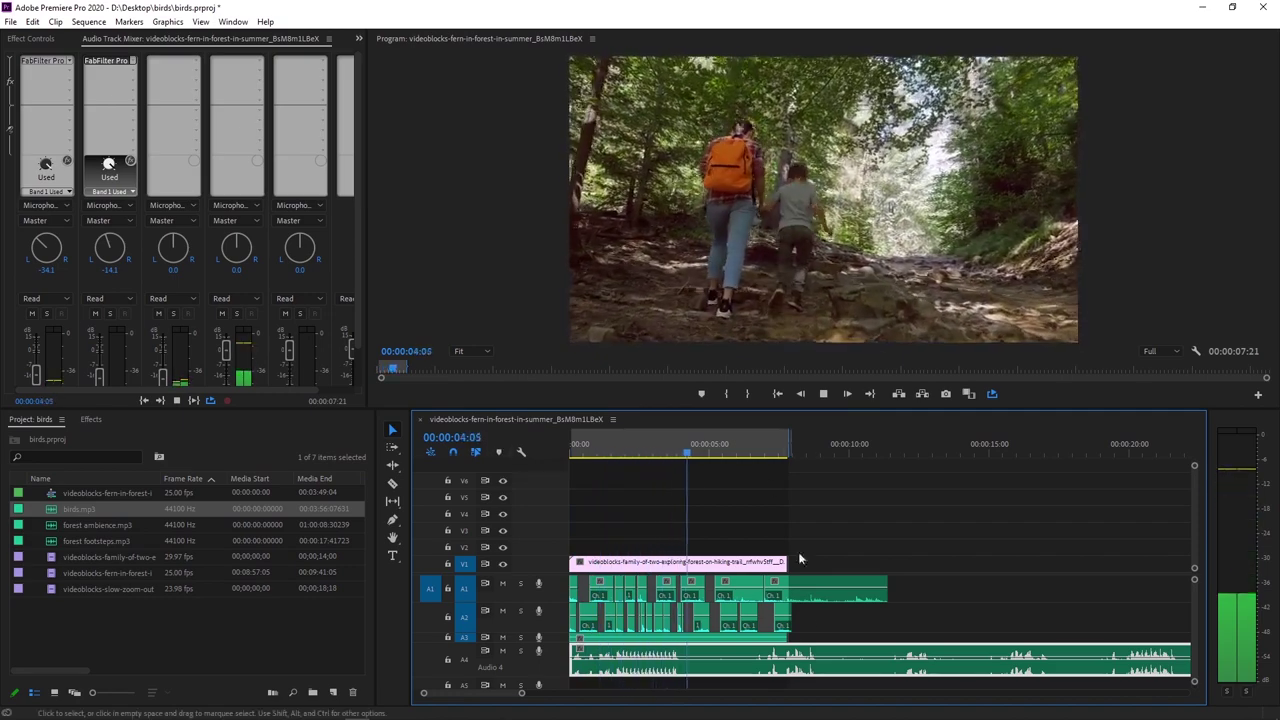
key(space)
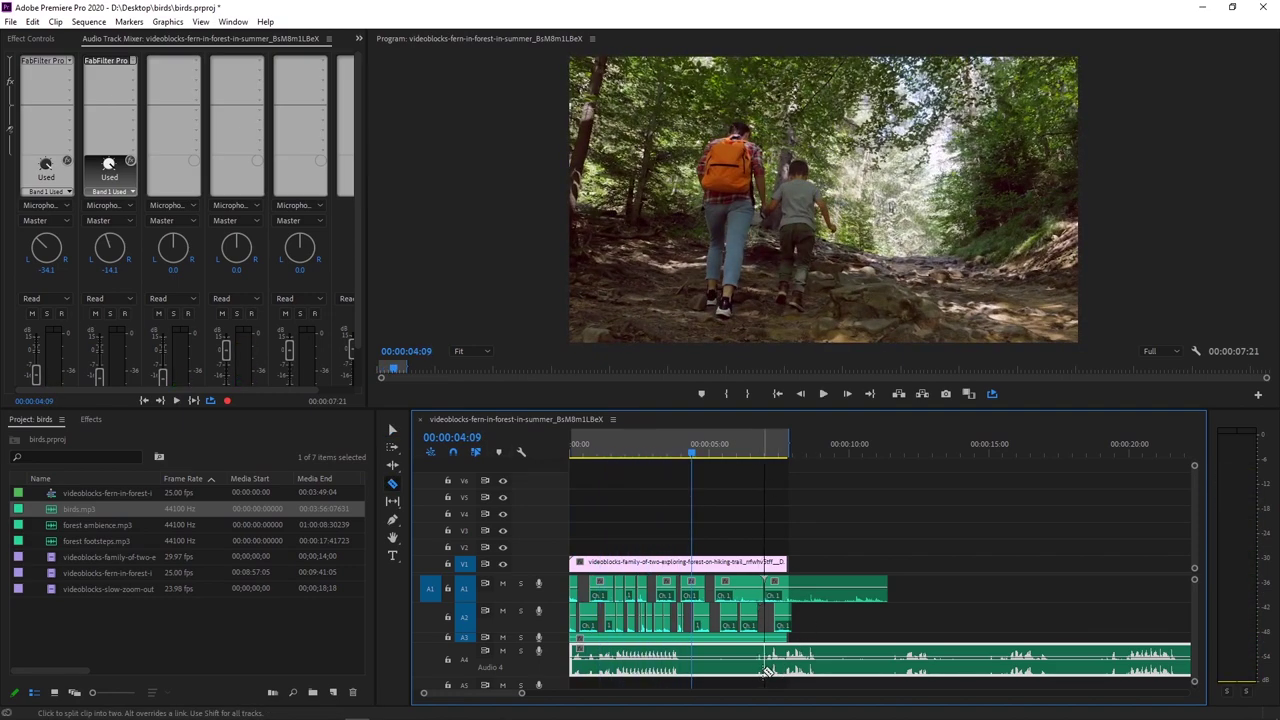
- Razor-cut the birds clip, move its right piece slightly earlier, and preview the result
ctrl+click(766, 678)
click(785, 675)
mouse_move(785, 675)
mouse_down()
mouse_move(754, 674)
mouse_move(768, 673)
mouse_up()
key(space)
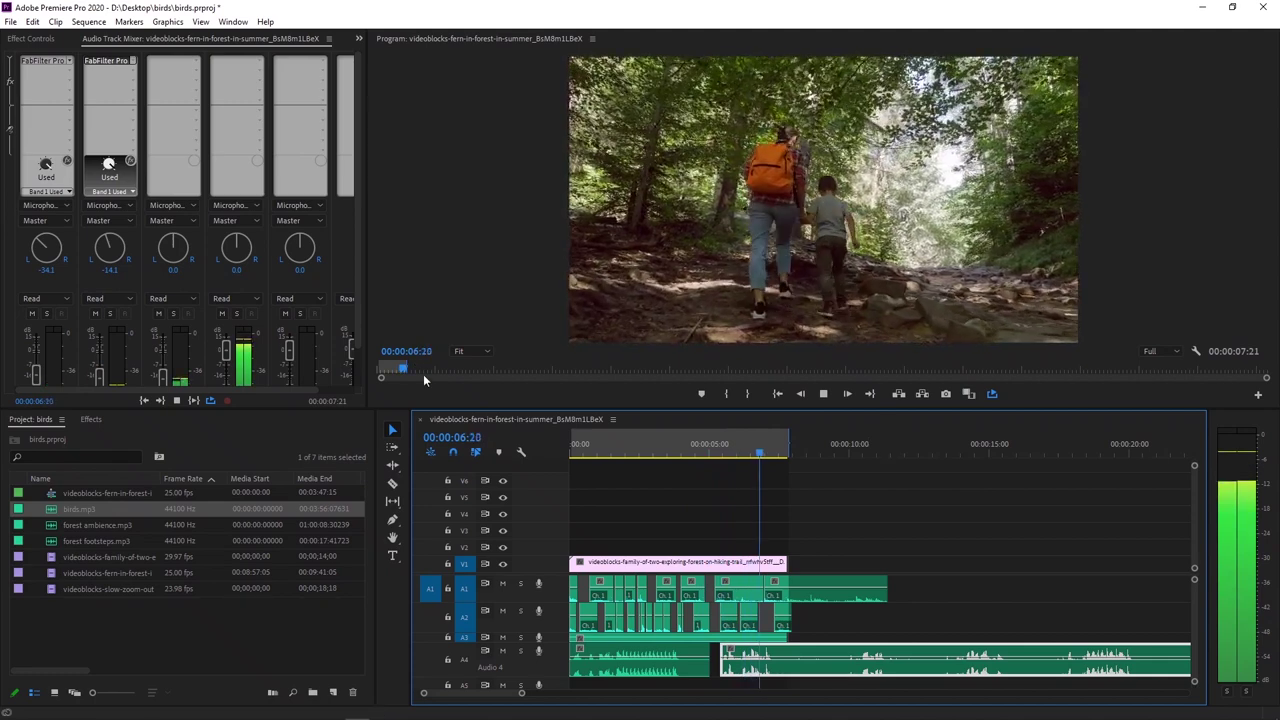
key(space)
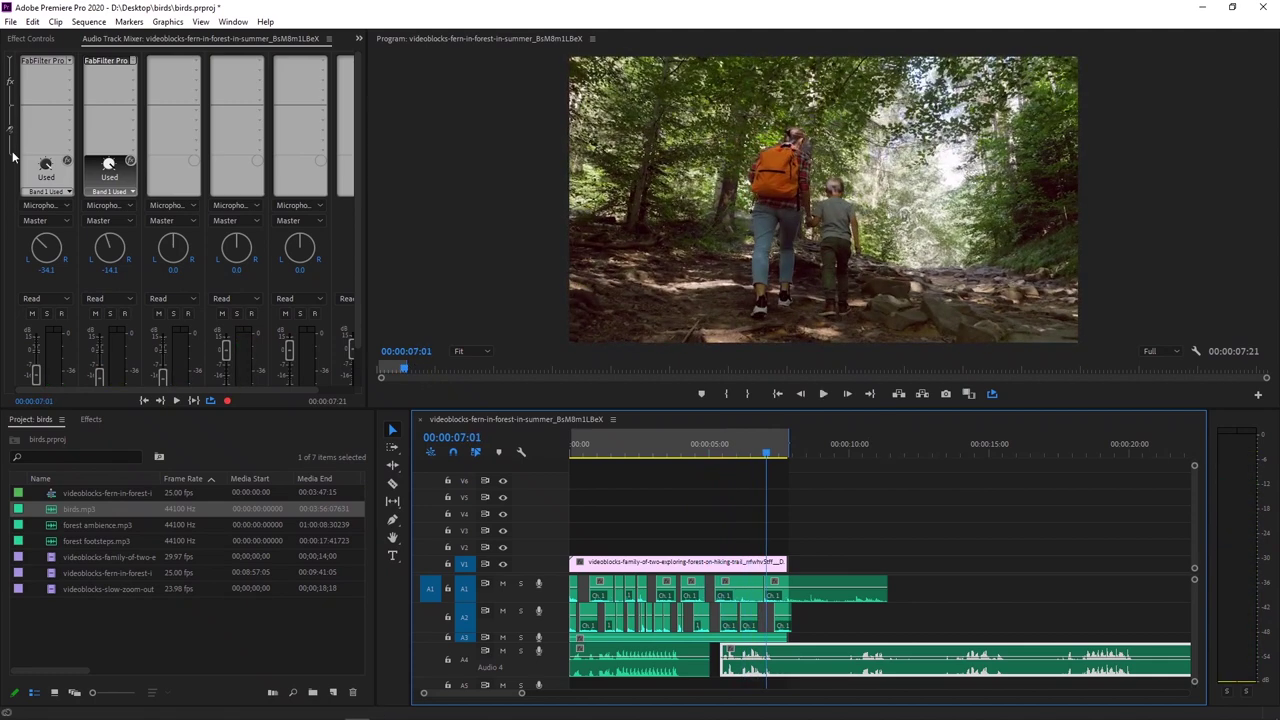
- Lower the Audio 4 fader in the Audio Track Mixer to -18.6 dB and preview it
click(357, 252)
drag(357, 250, 360, 309)
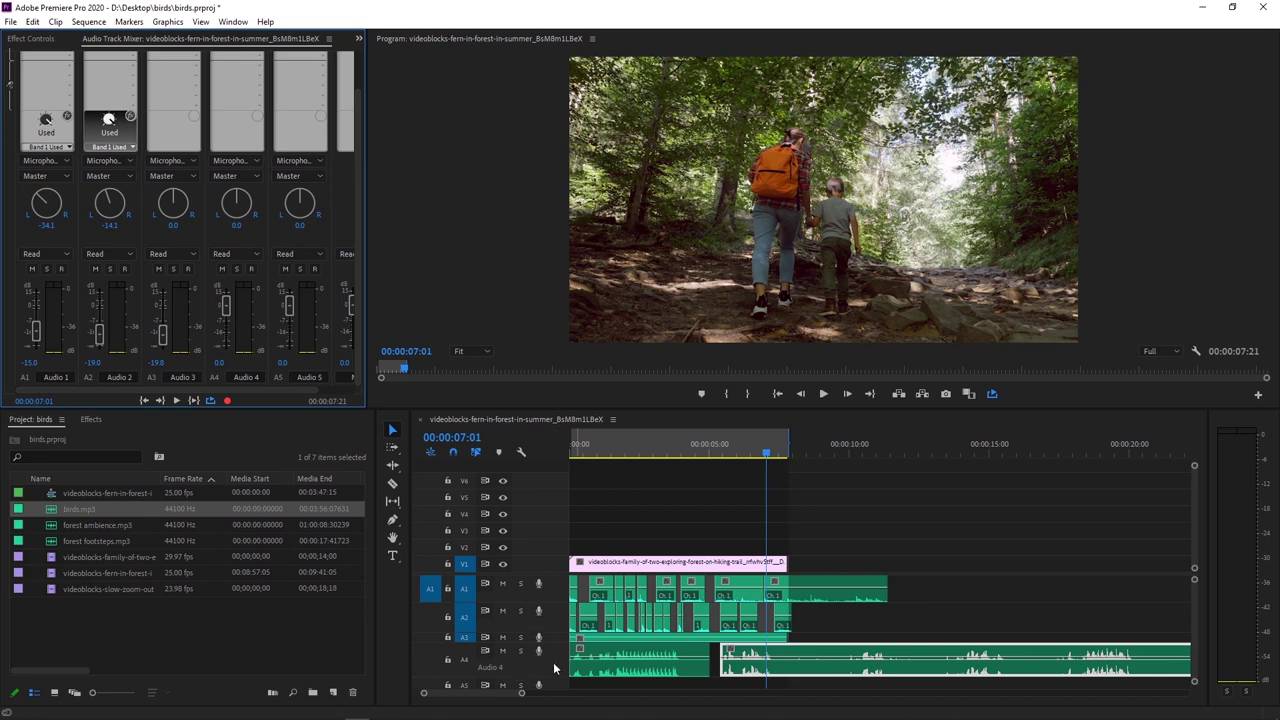
drag(226, 305, 226, 333)
key(space)
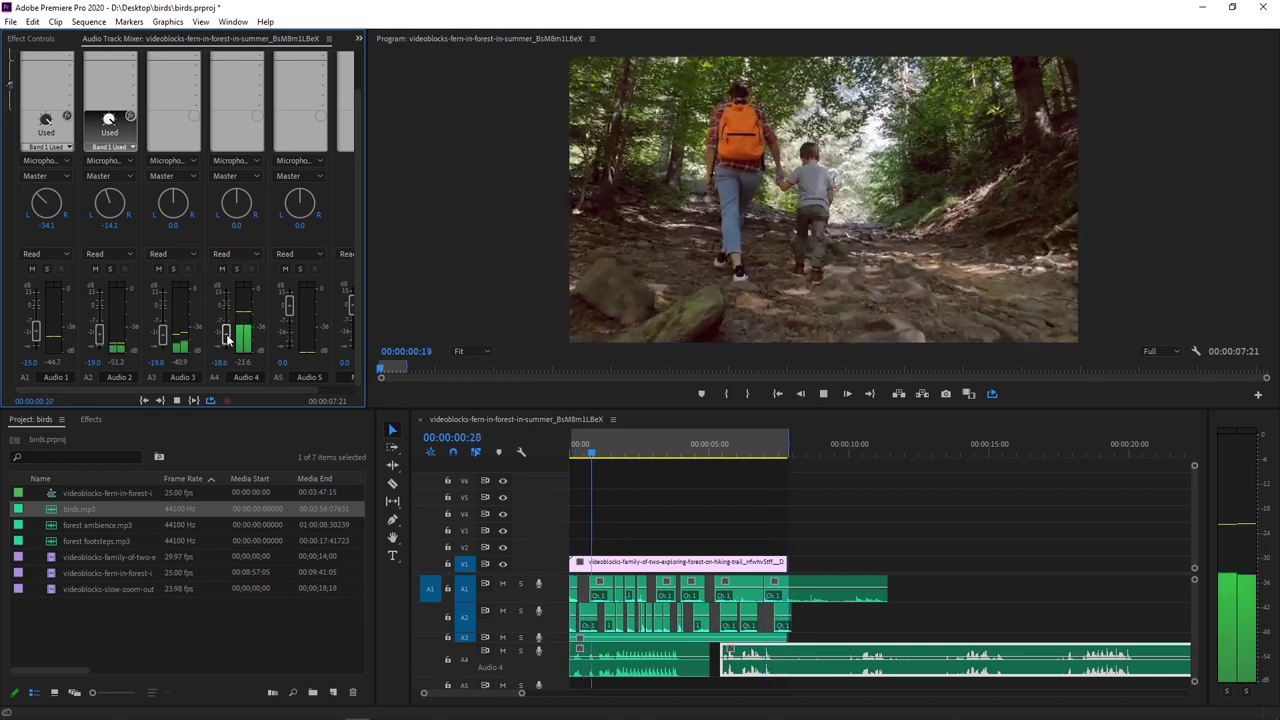
key(space)
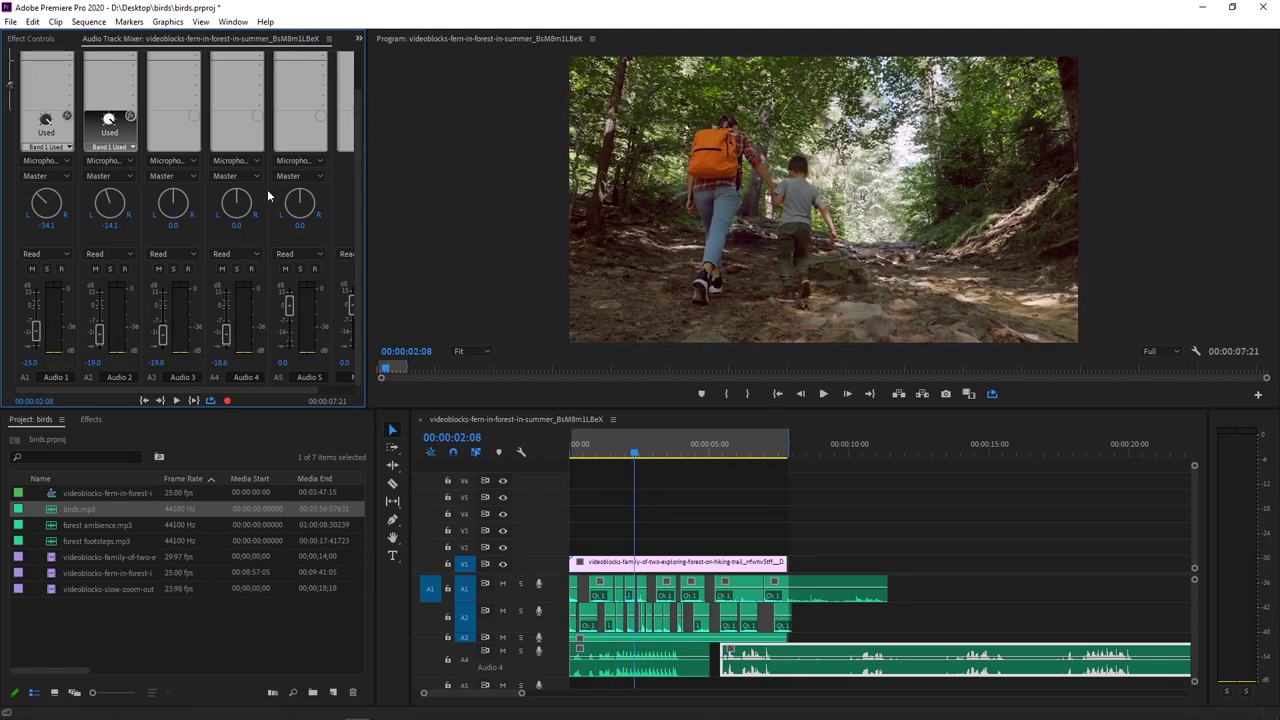
- Try the Audio 4 pan at -54.1 (hard left), then recentre it to 0.0
drag(236, 200, 180, 224)
key(space)
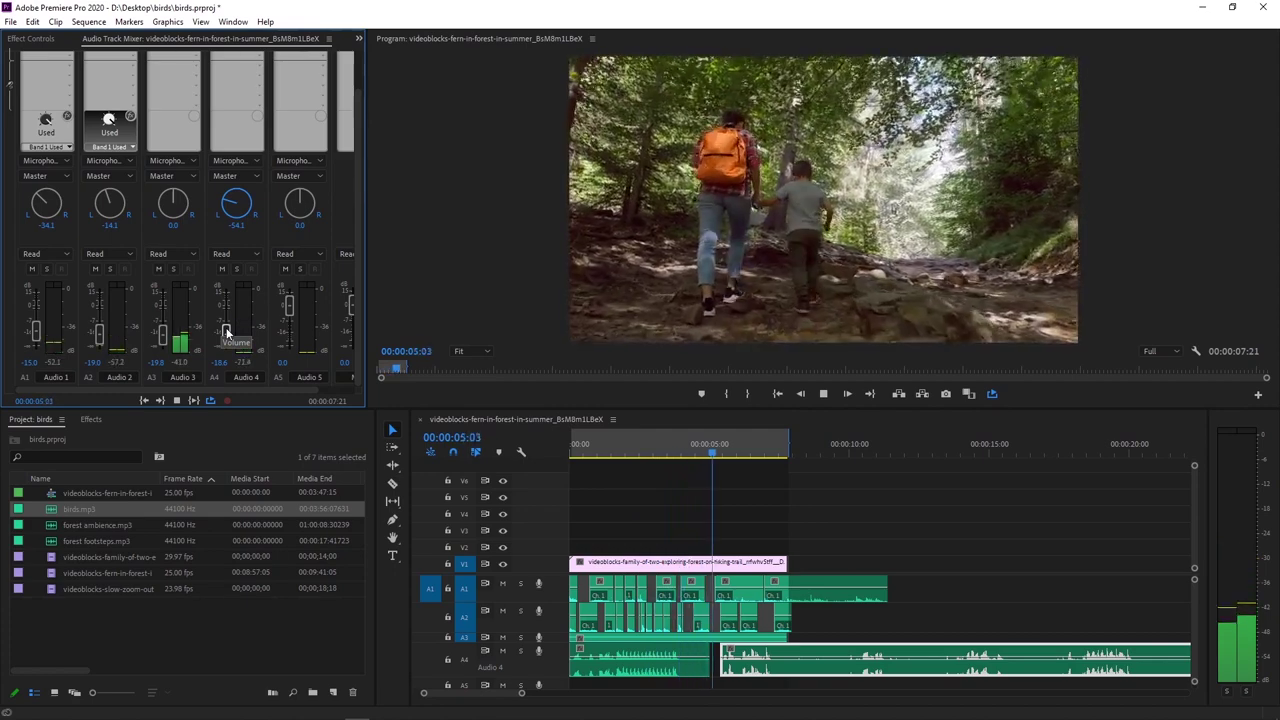
key(space)
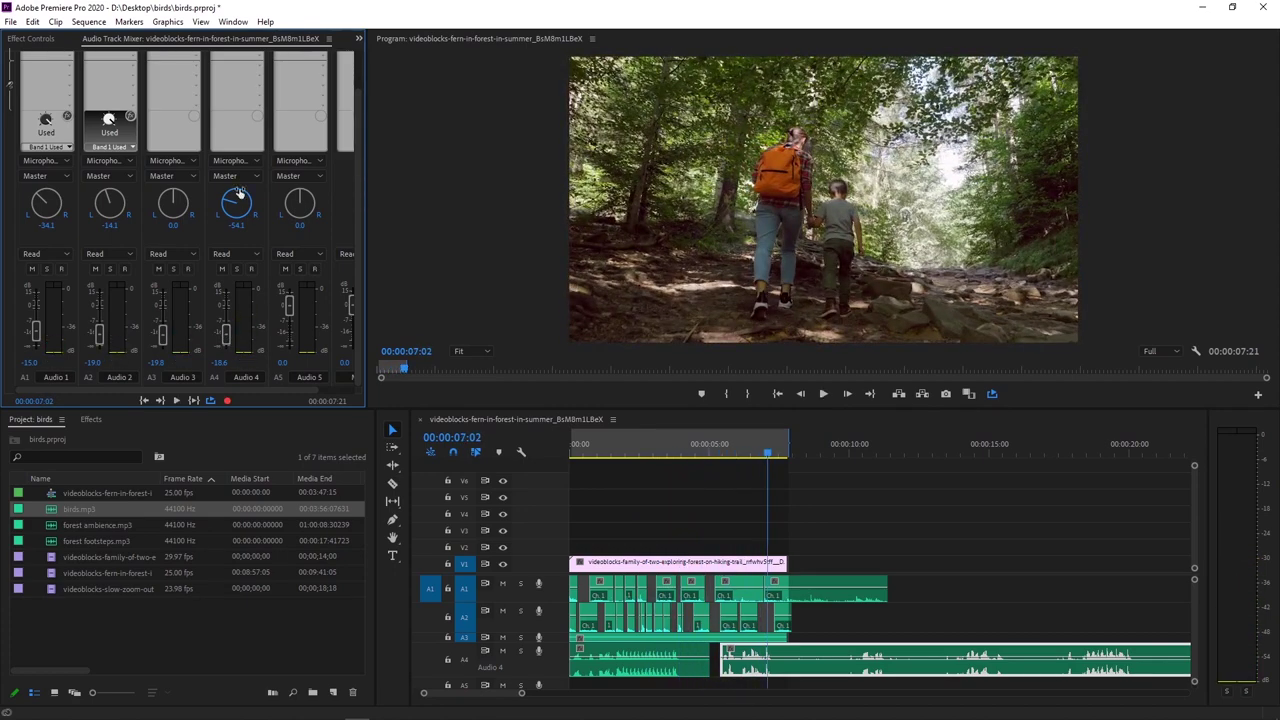
drag(240, 194, 246, 206)
- Insert VST > RoomFx > EAReverb2 into an empty Audio 4 effect slot
scroll(257, 62, up, 2)
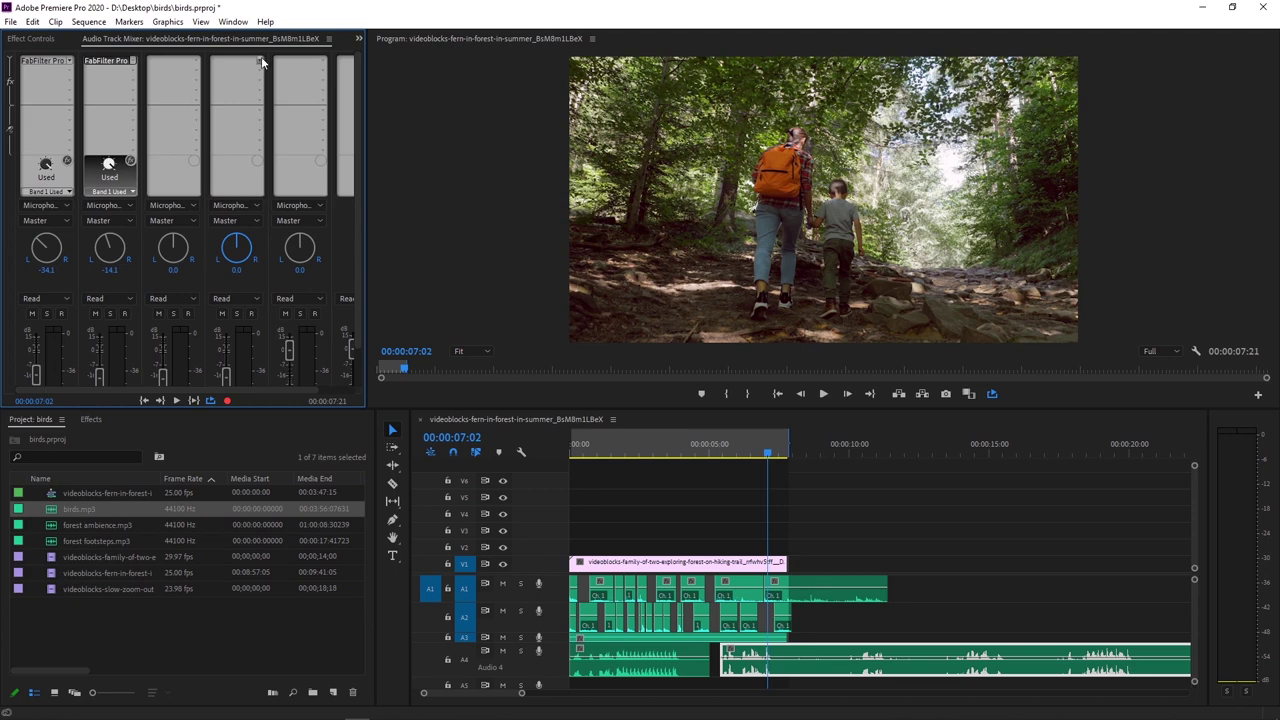
click(262, 62)
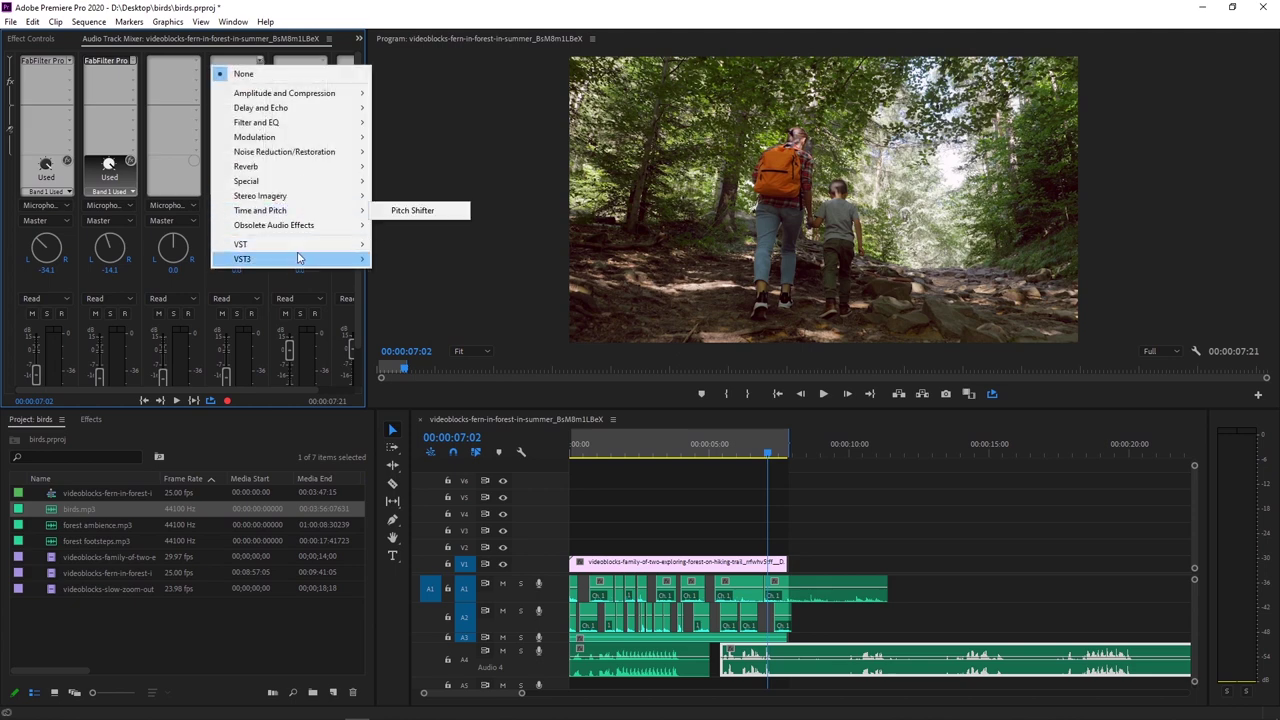
mouse_move(323, 247)
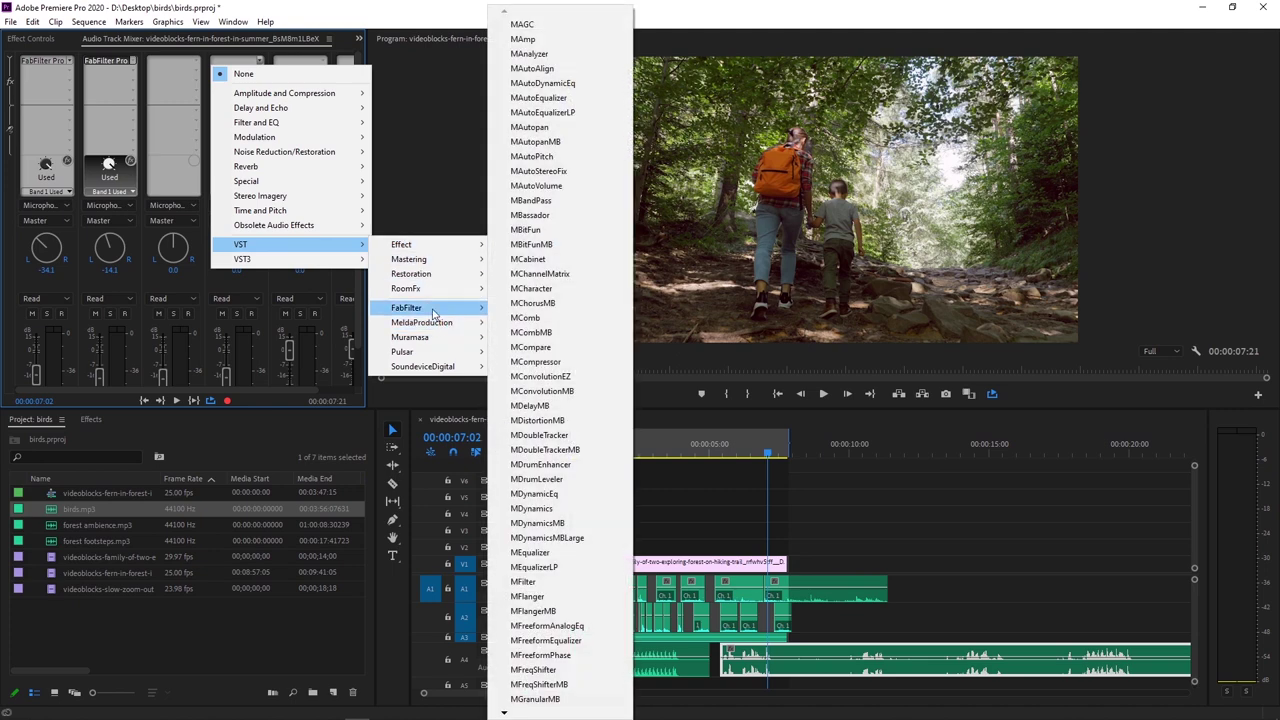
mouse_move(429, 290)
mouse_move(533, 290)
click(602, 287)
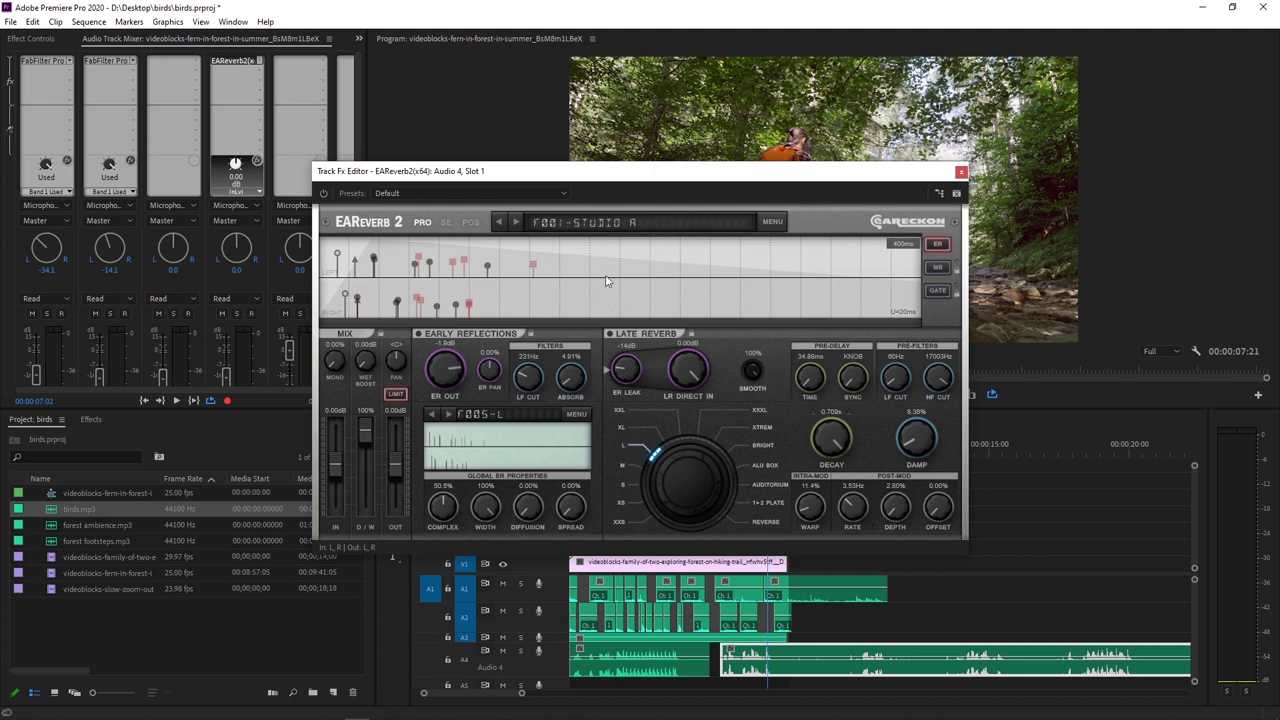
- Load the Movie Studio > Forest preset in EAReverb 2
click(575, 225)
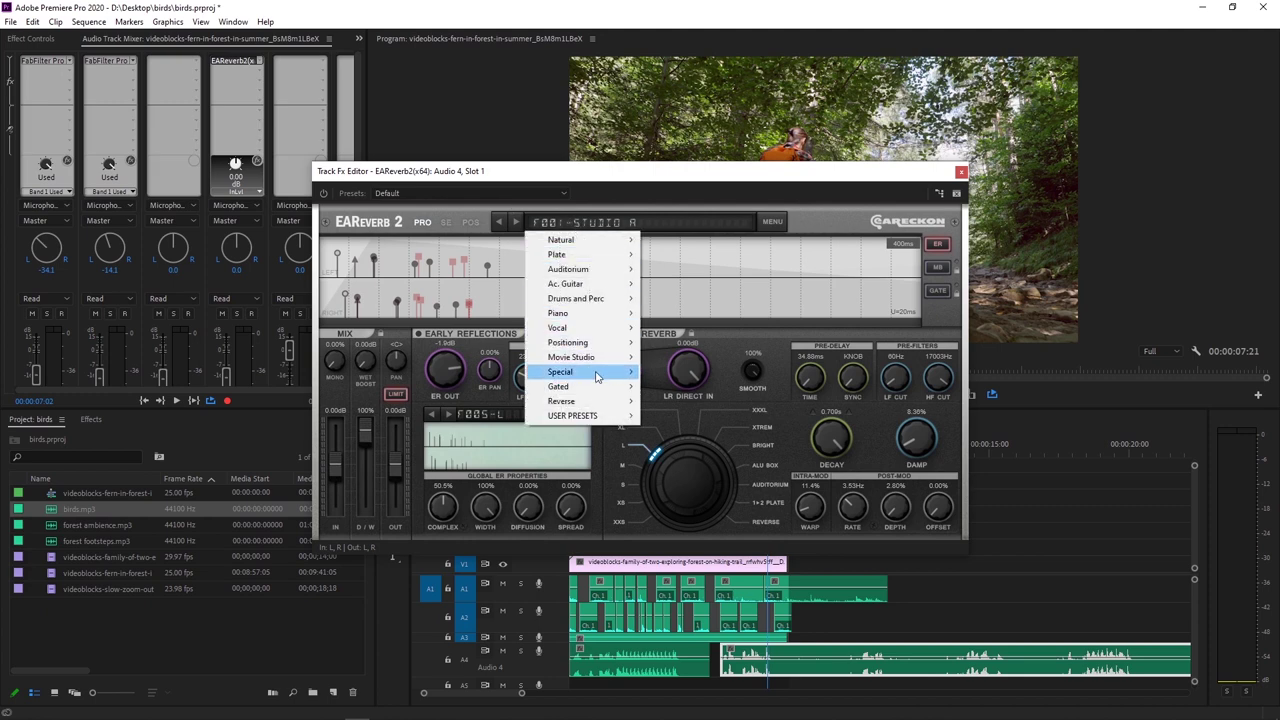
mouse_move(597, 360)
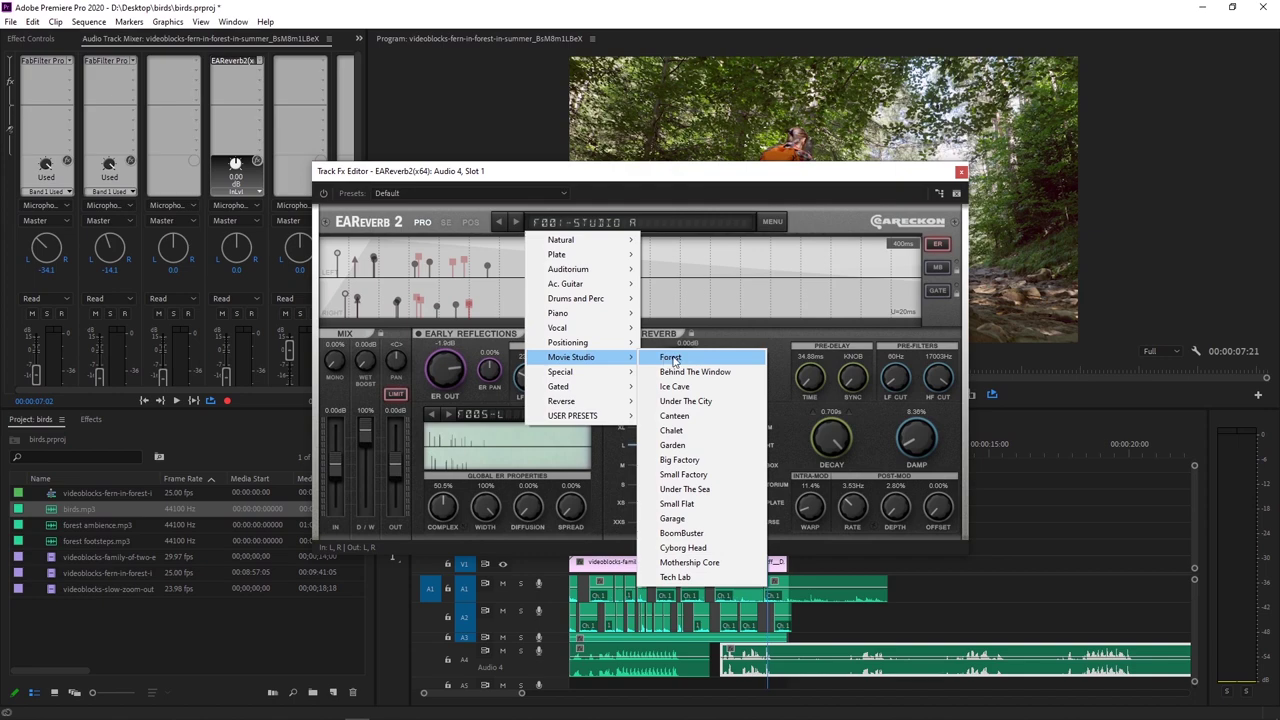
click(672, 358)
- Move the reverb editor away from the video and audition the Forest reverb
drag(668, 175, 398, 65)
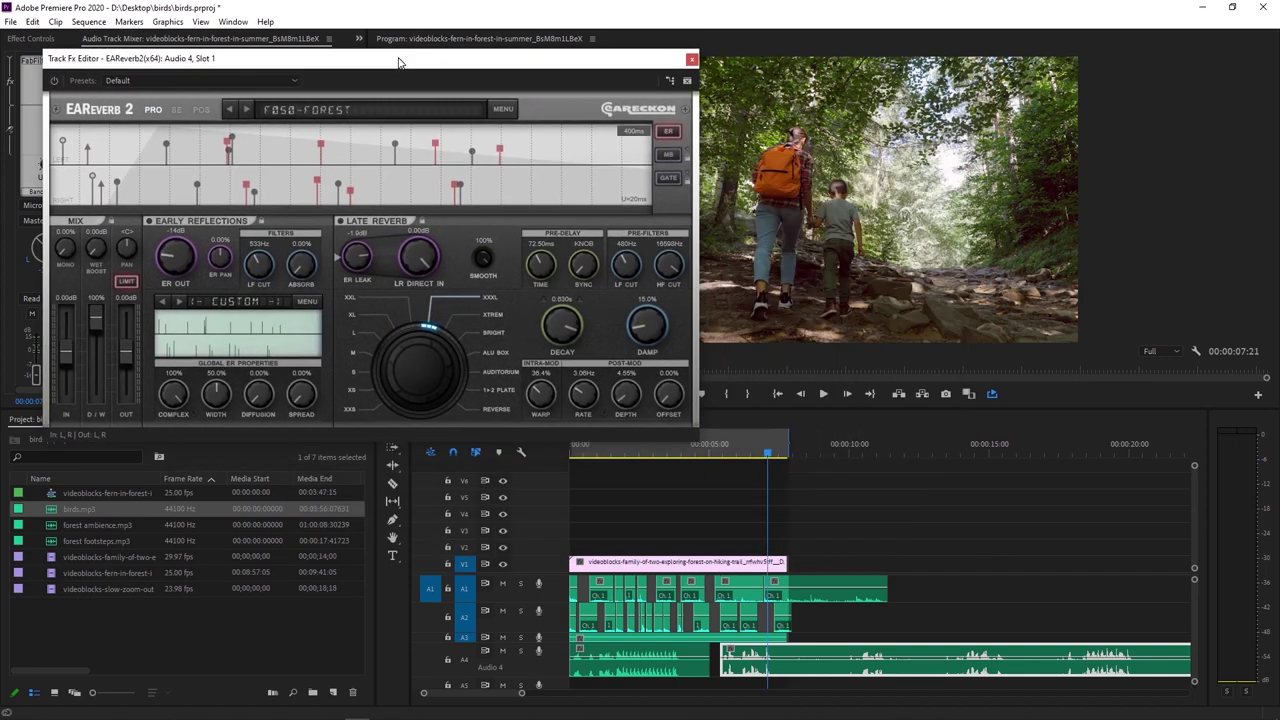
drag(723, 445, 546, 469)
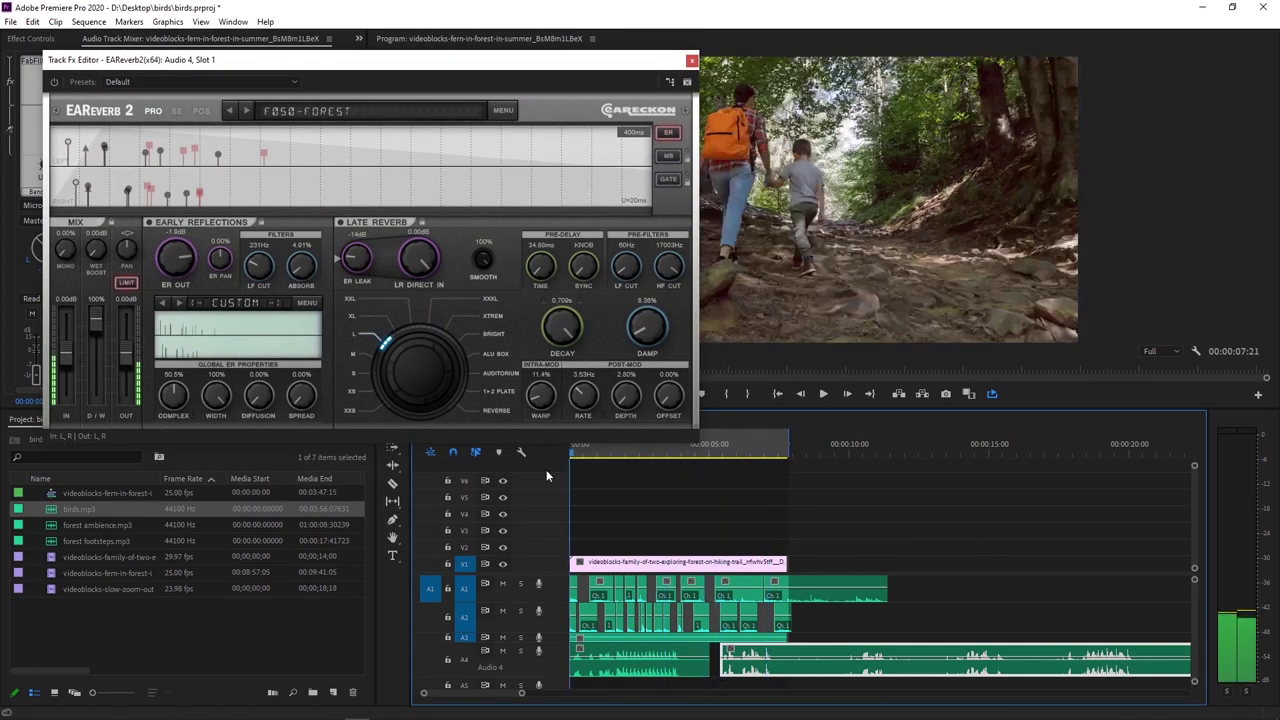
key(space)
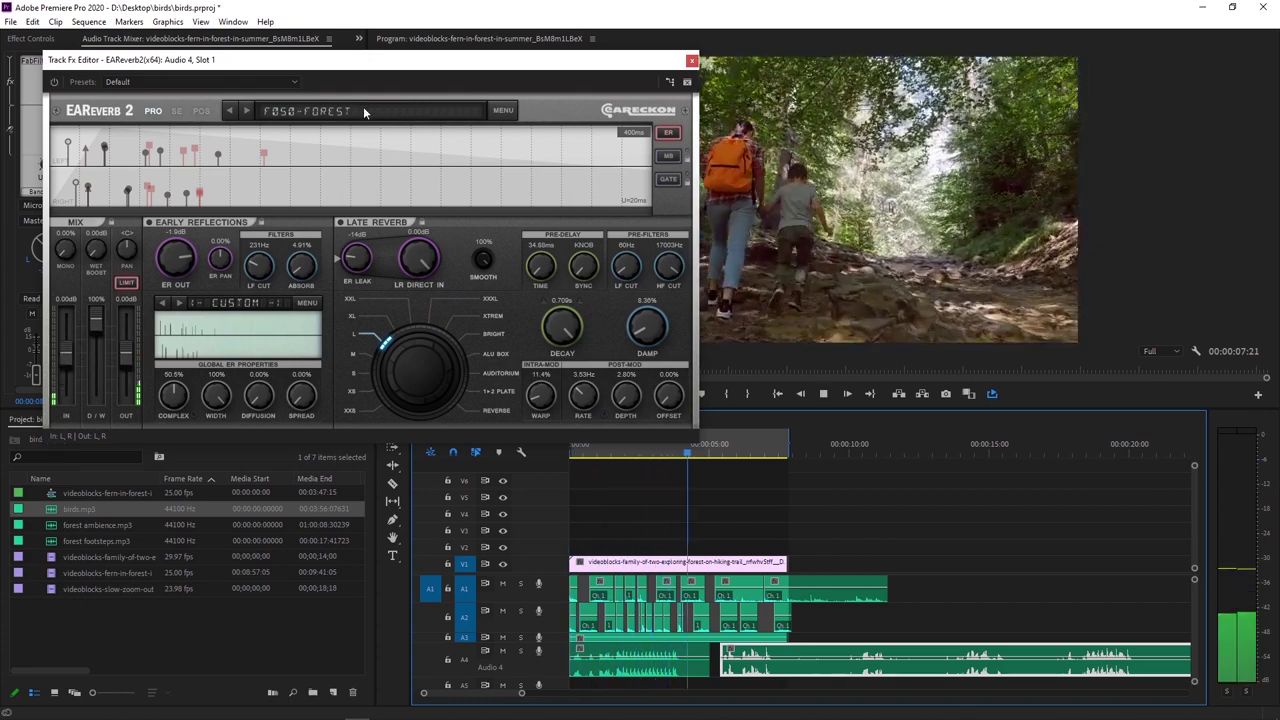
key(space)
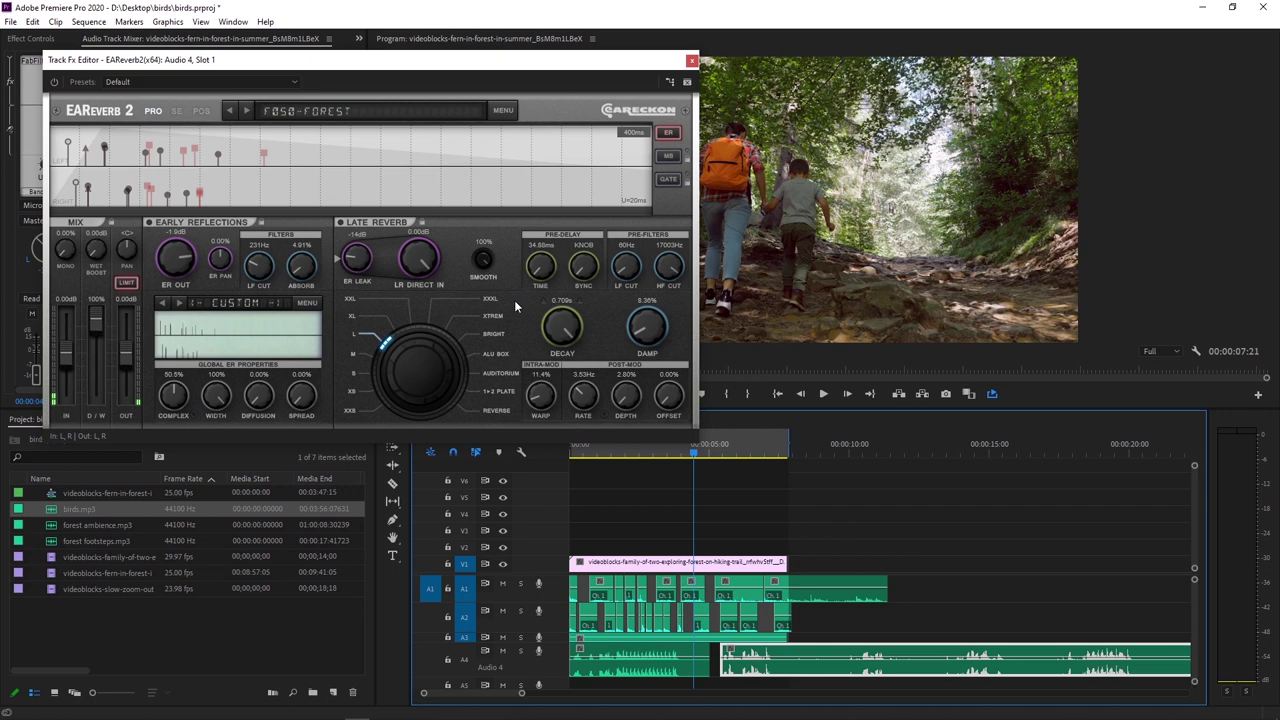
- Try XTREM and XXXL late-reverb room sizes, then return to L with decay 1.519s
click(432, 313)
click(424, 316)
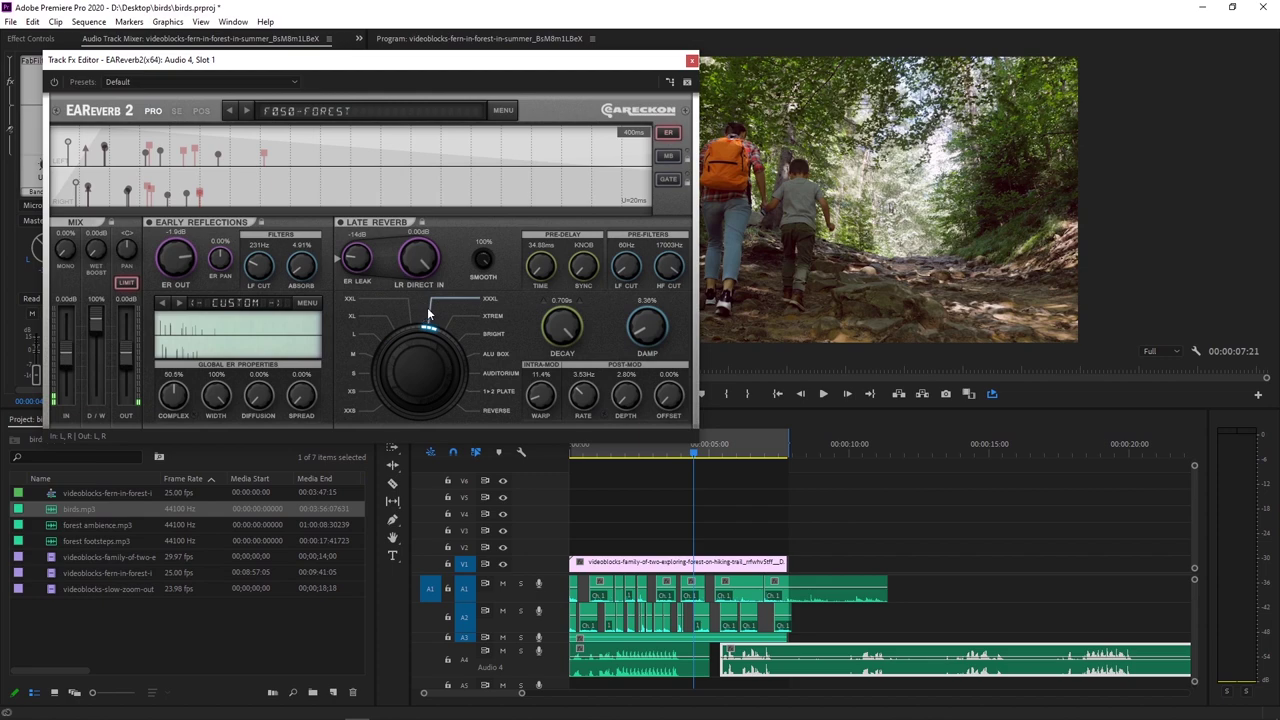
click(716, 453)
key(space)
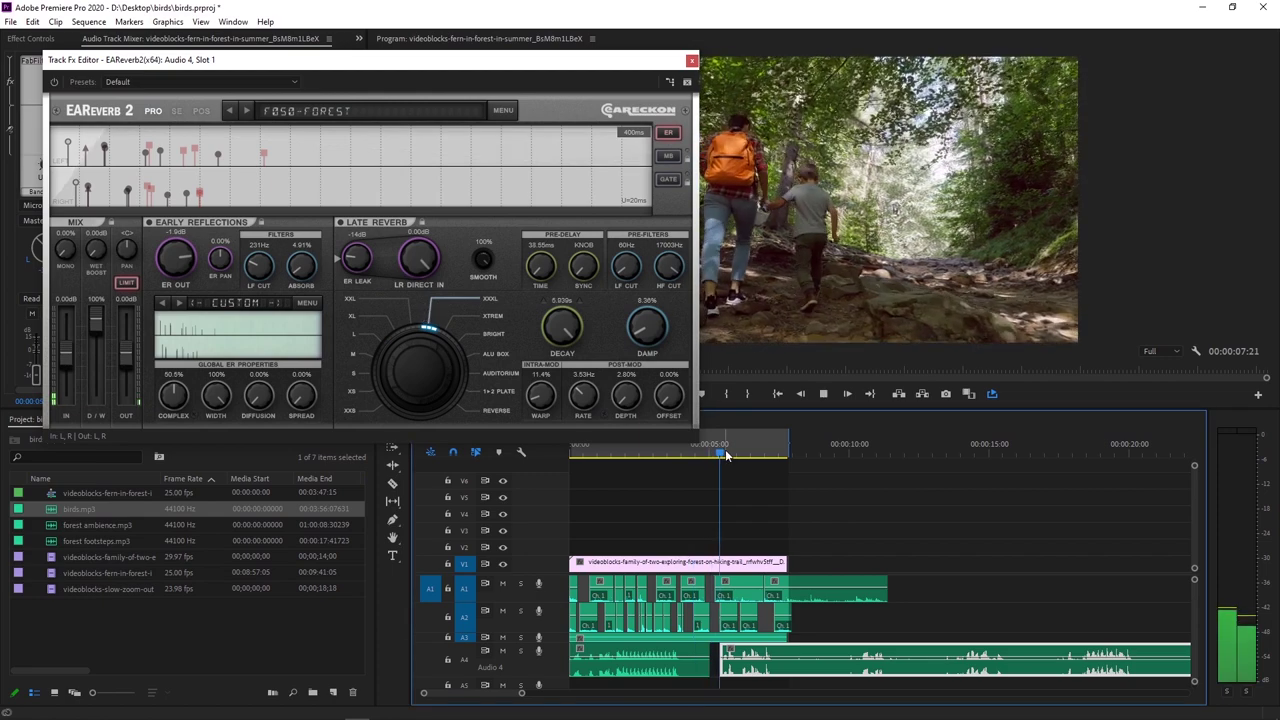
key(space)
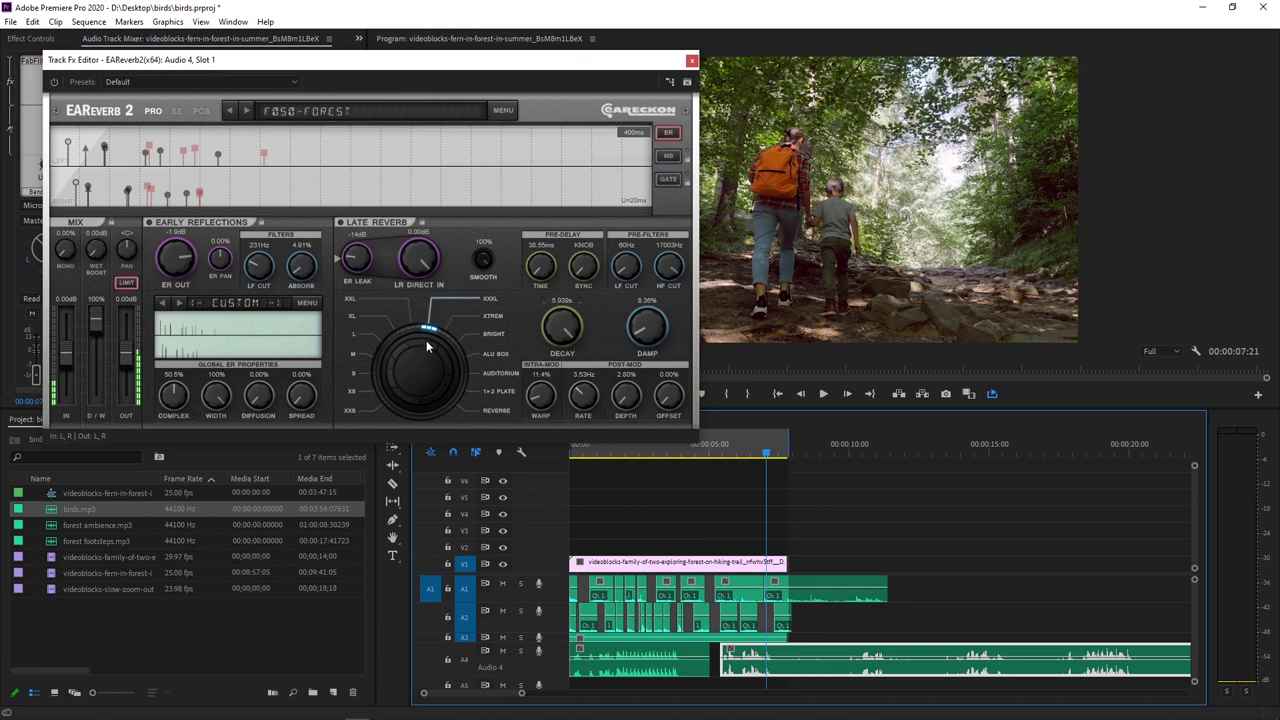
drag(427, 347, 397, 344)
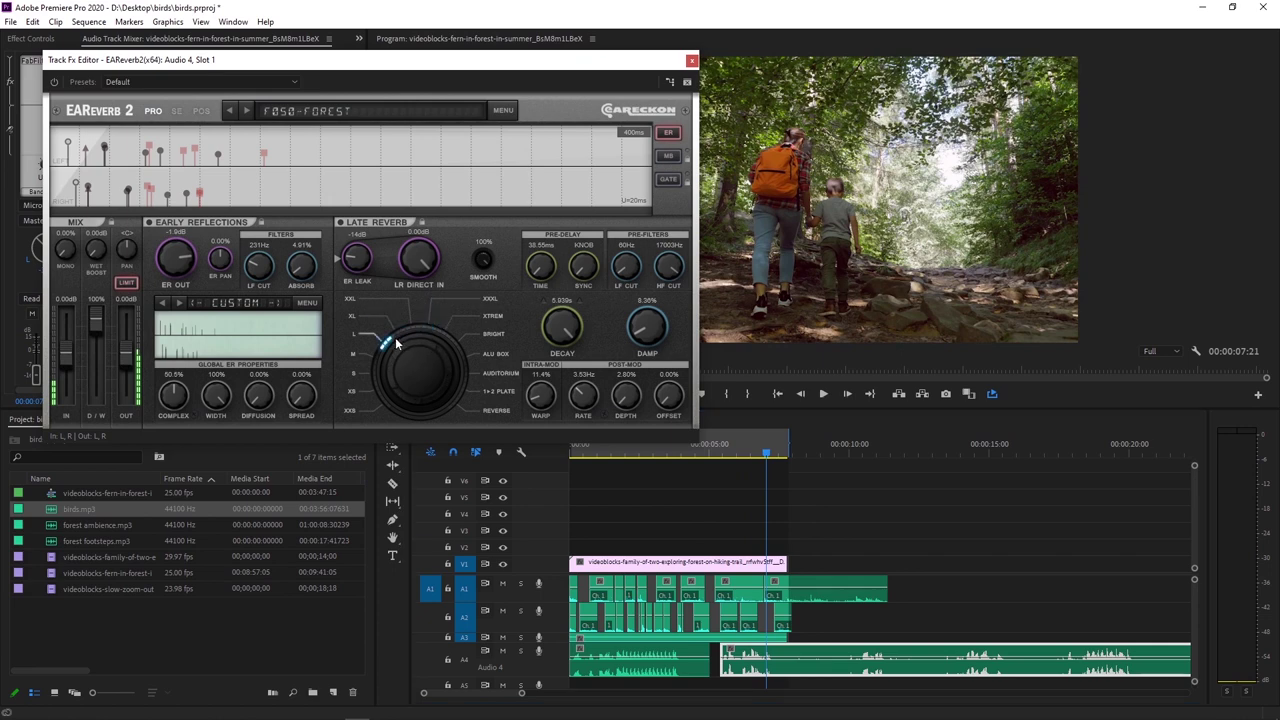
drag(564, 322, 556, 346)
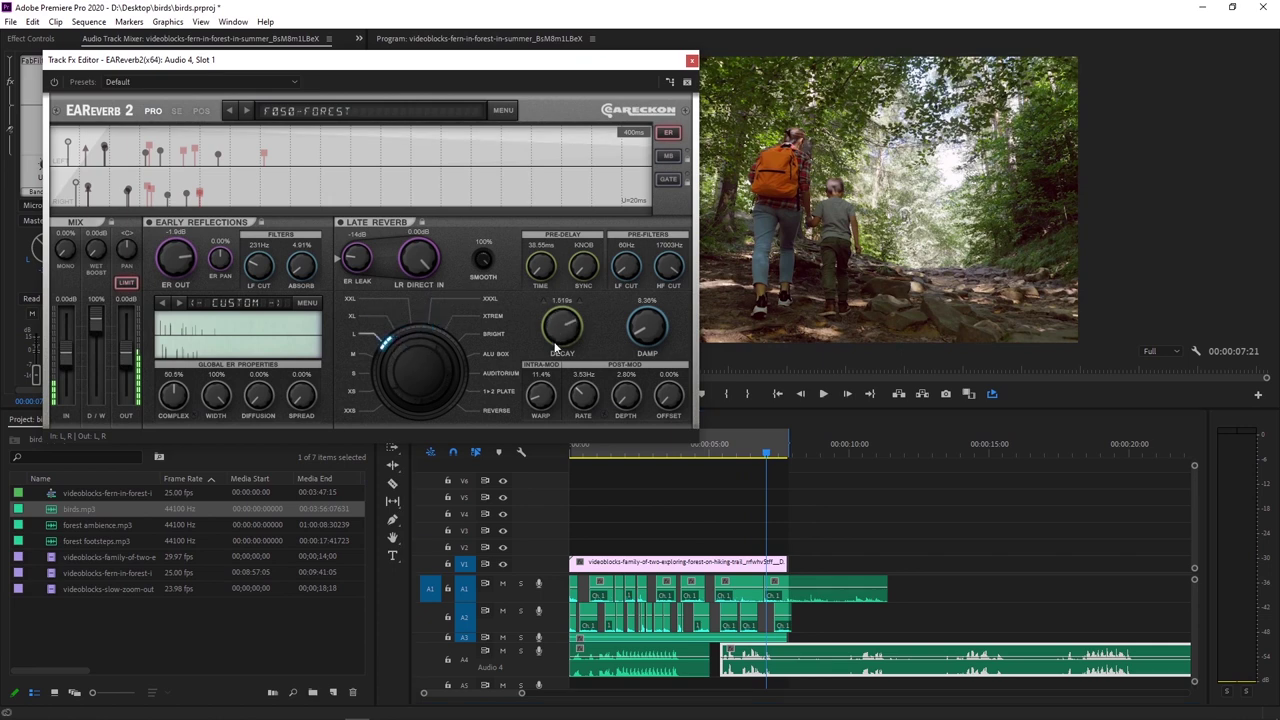
- Solo track A4 and audition the ambience with reverb from several playhead positions
click(520, 651)
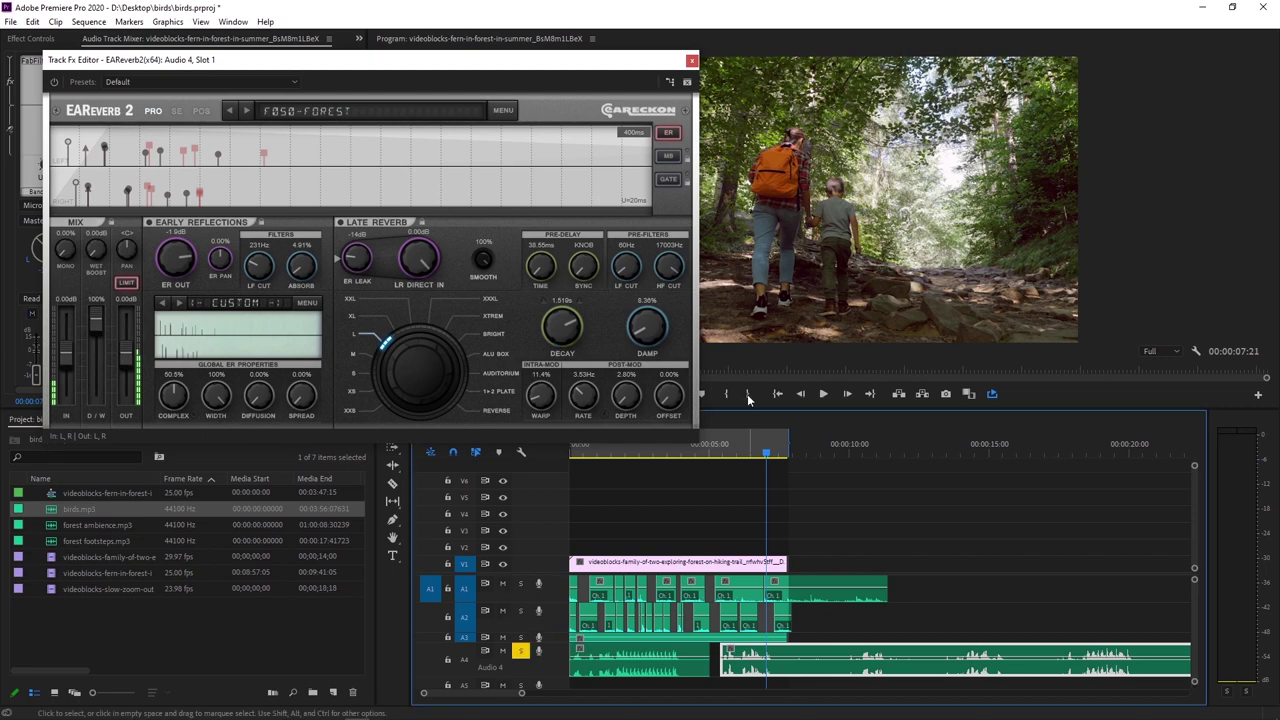
click(605, 455)
key(space)
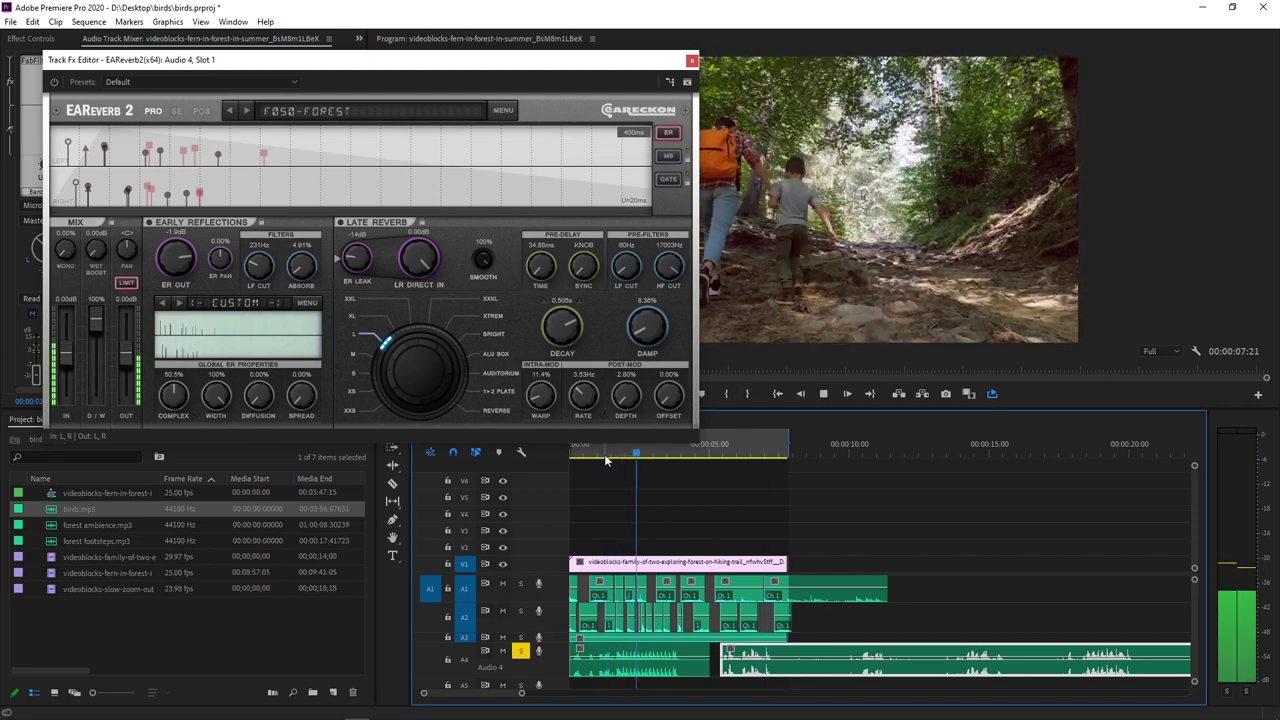
key(space)
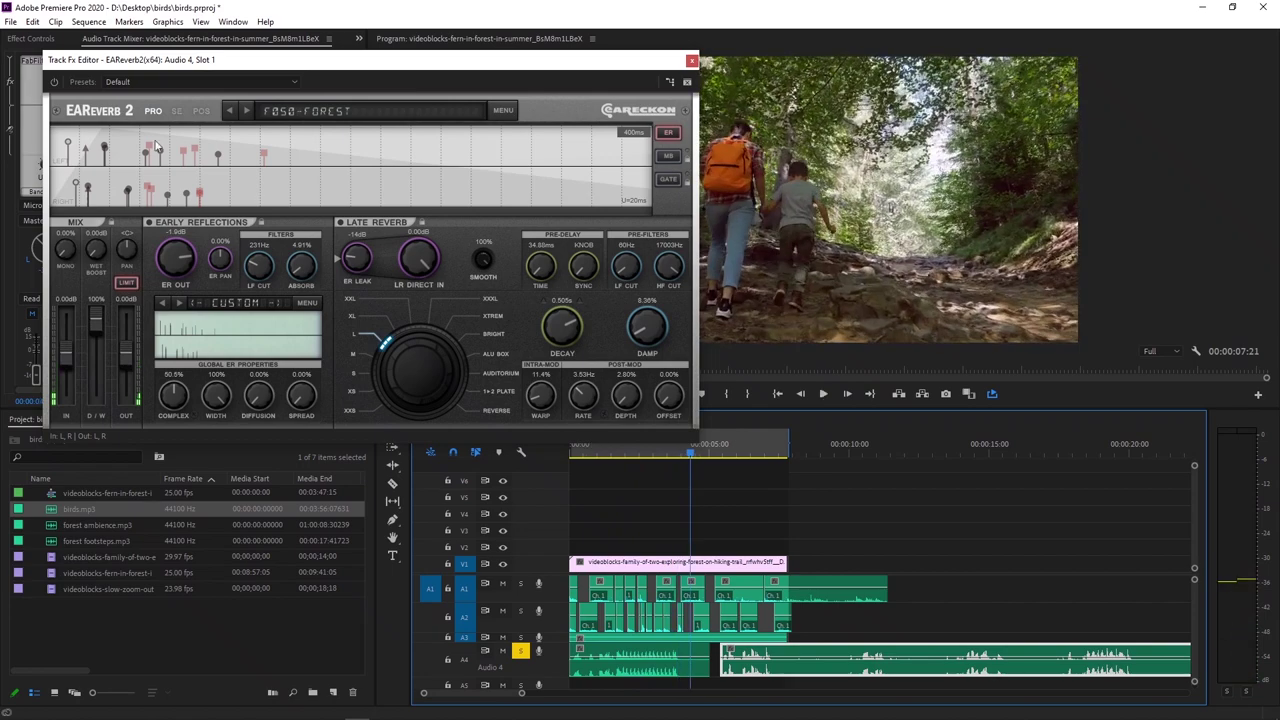
click(49, 98)
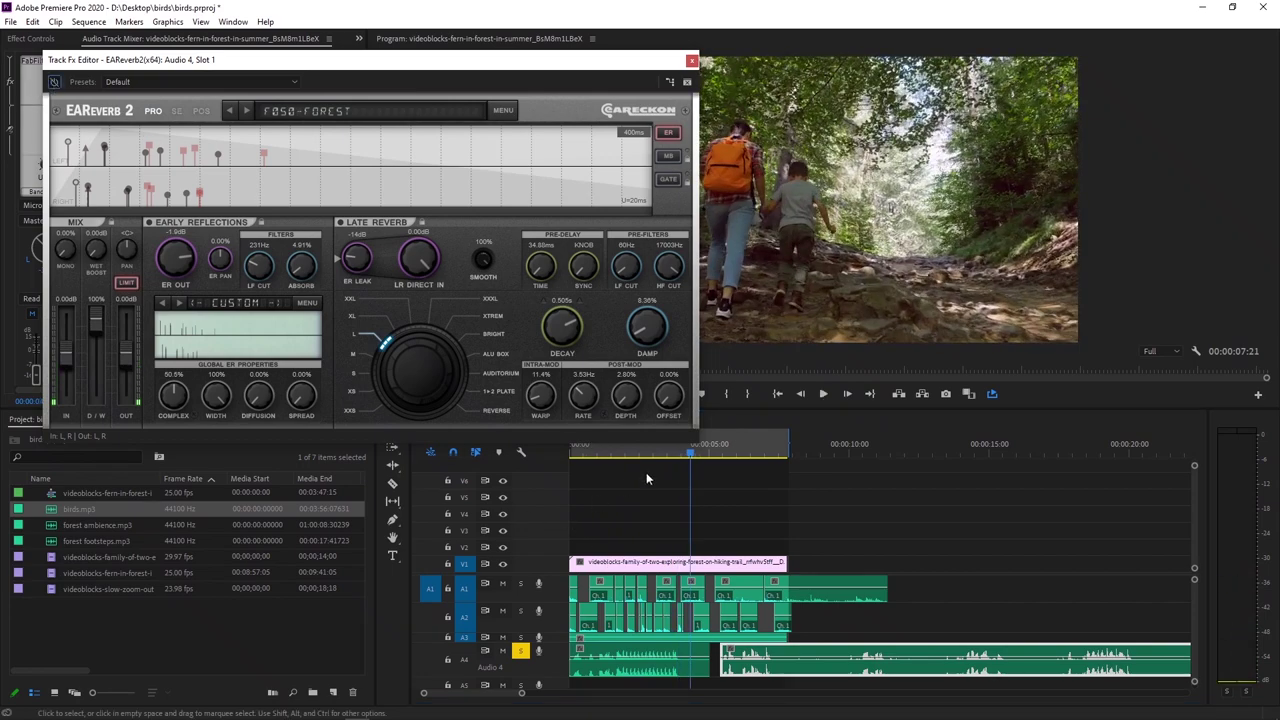
click(610, 452)
key(space)
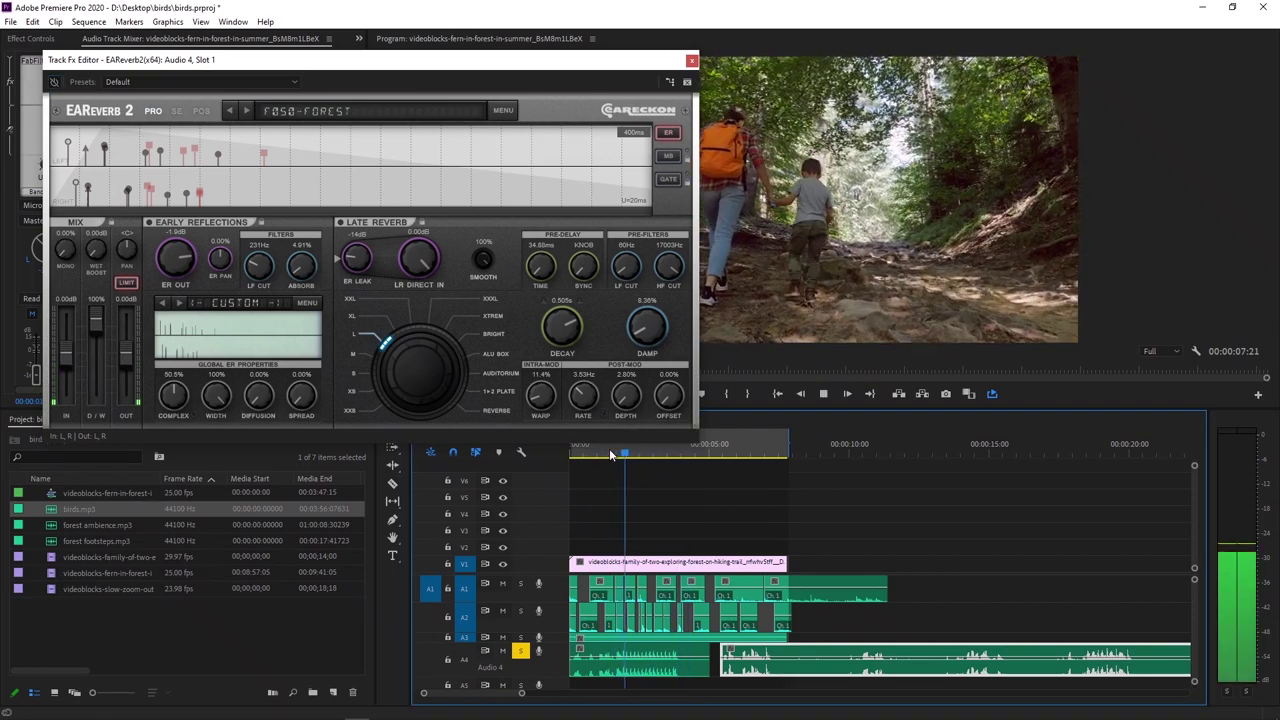
key(space)
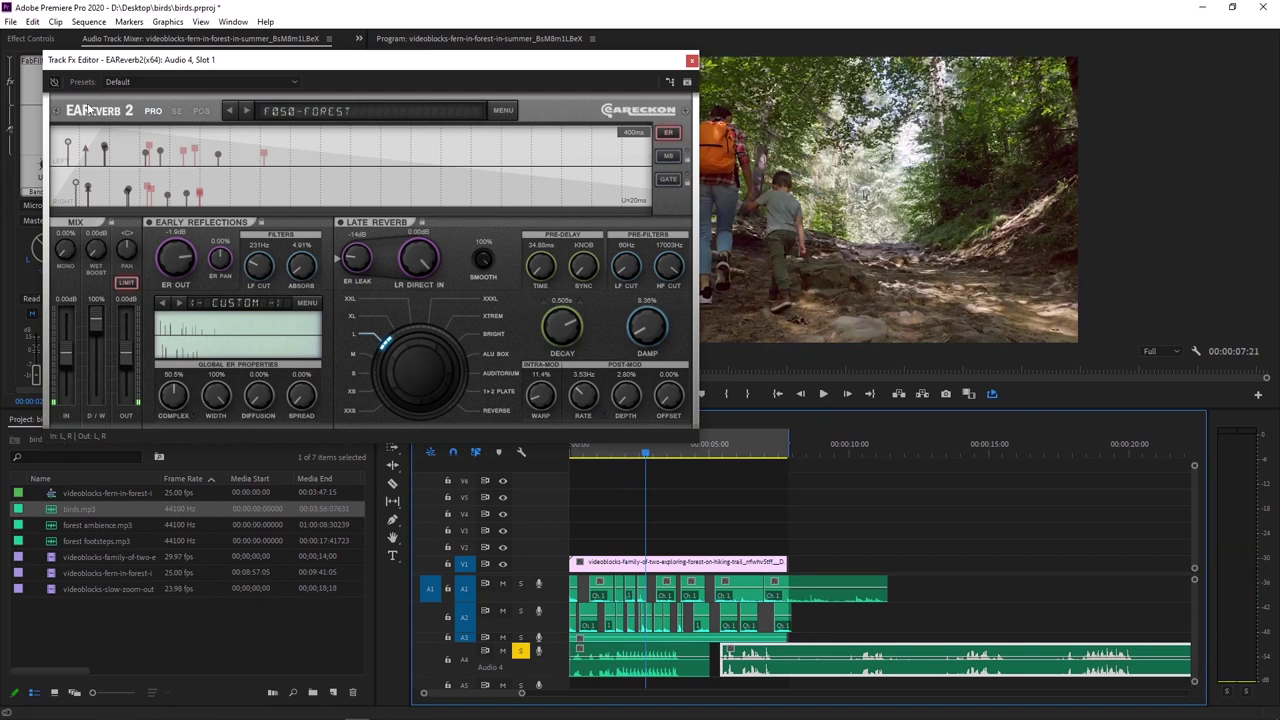
click(609, 450)
key(space)
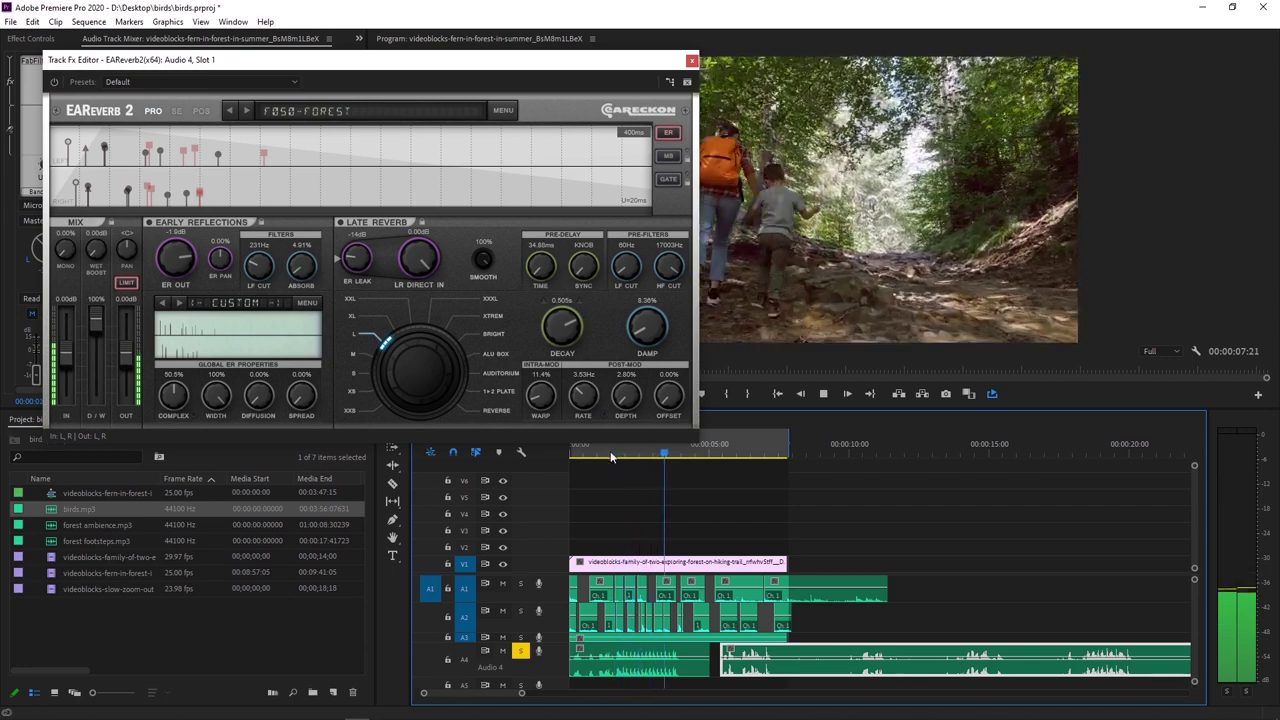
key(space)
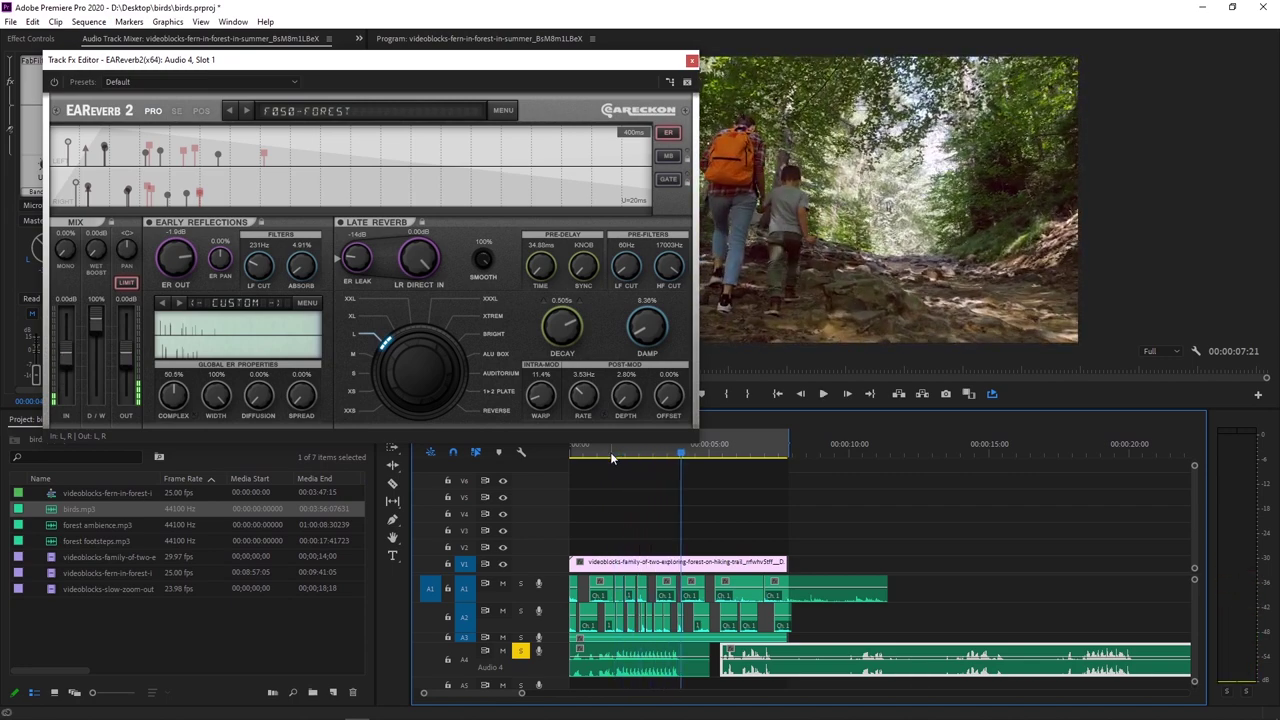
- Set late reverb decay to 0.473s and damping to 72.4%, then switch to the SE view
click(555, 330)
drag(554, 332, 554, 338)
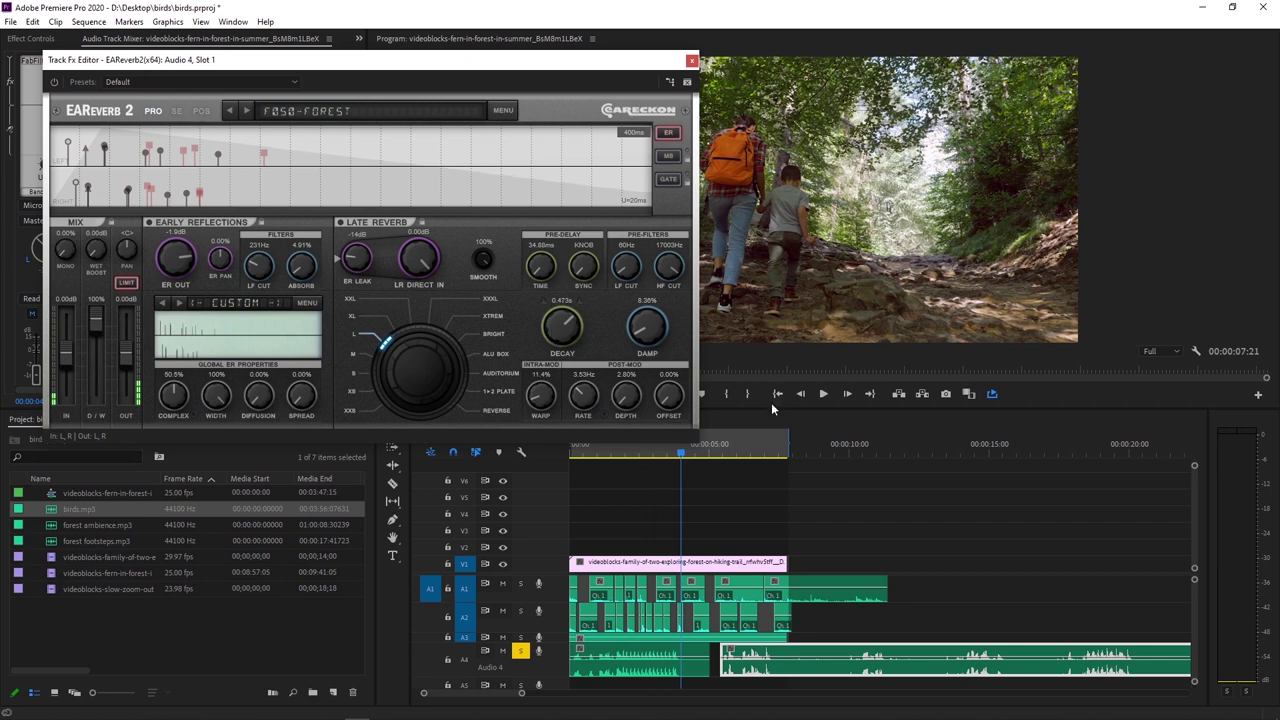
drag(646, 333, 647, 318)
click(637, 457)
key(space)
drag(646, 341, 646, 290)
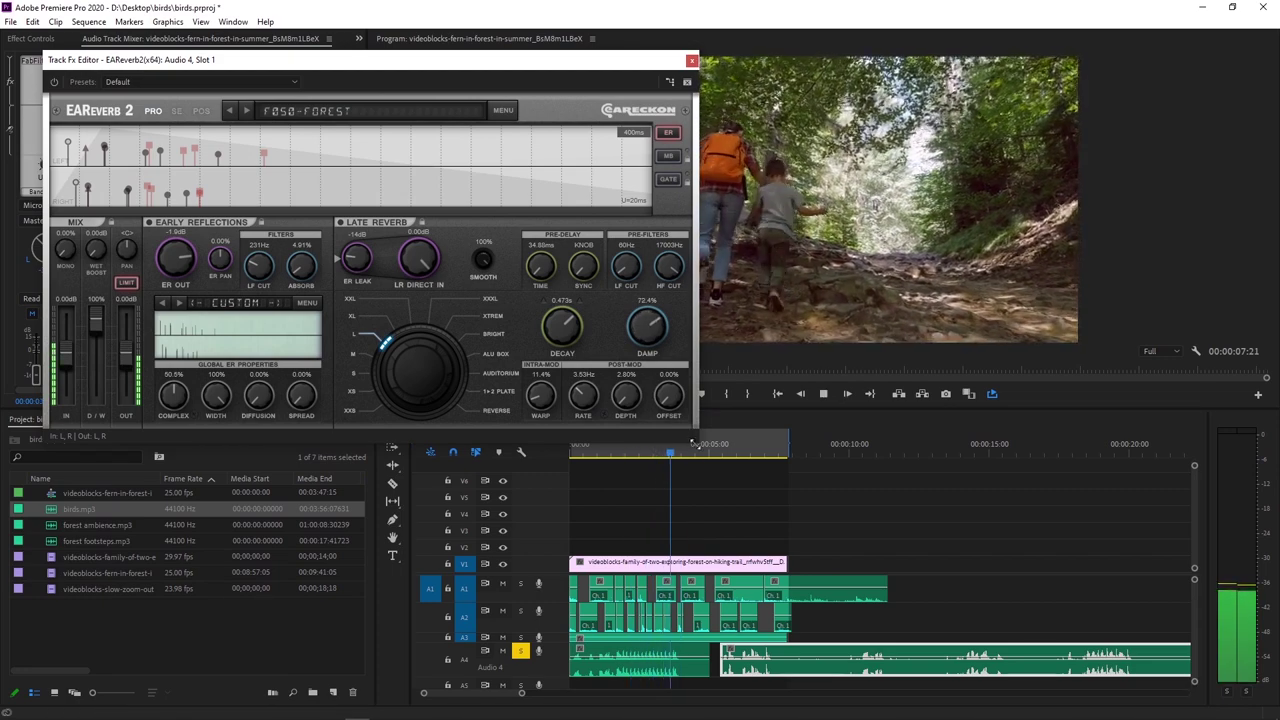
click(605, 456)
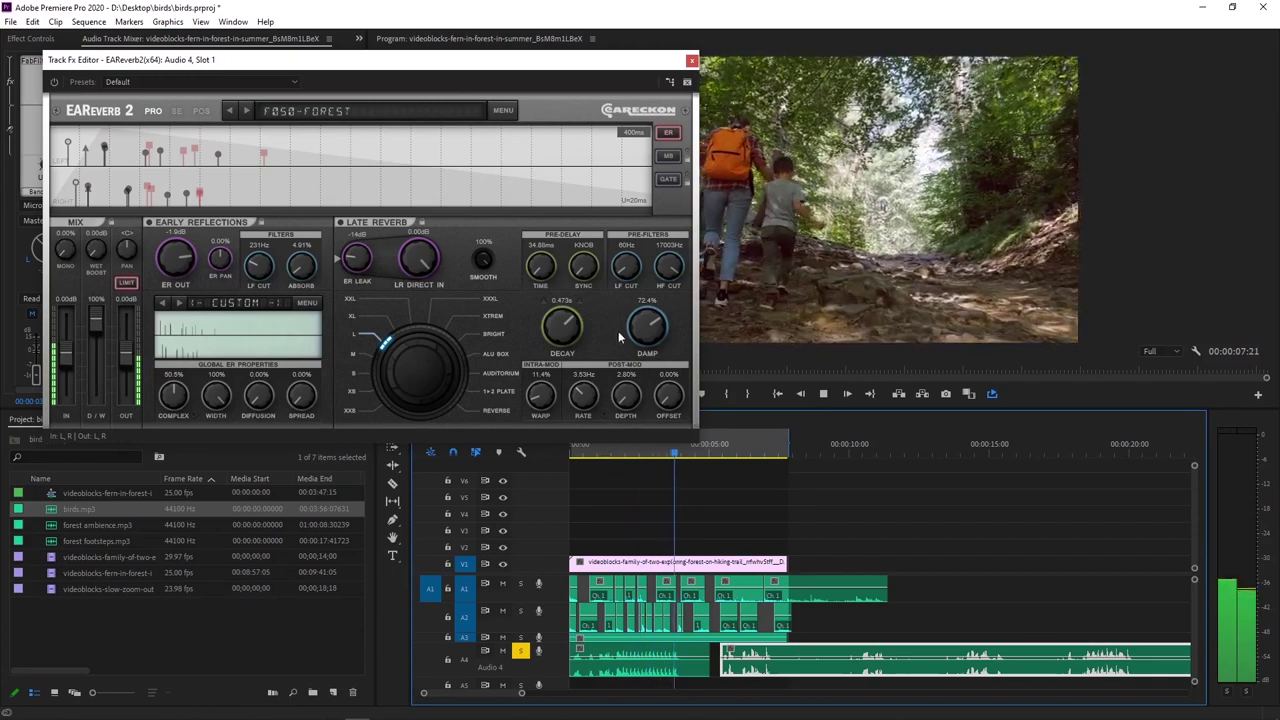
key(space)
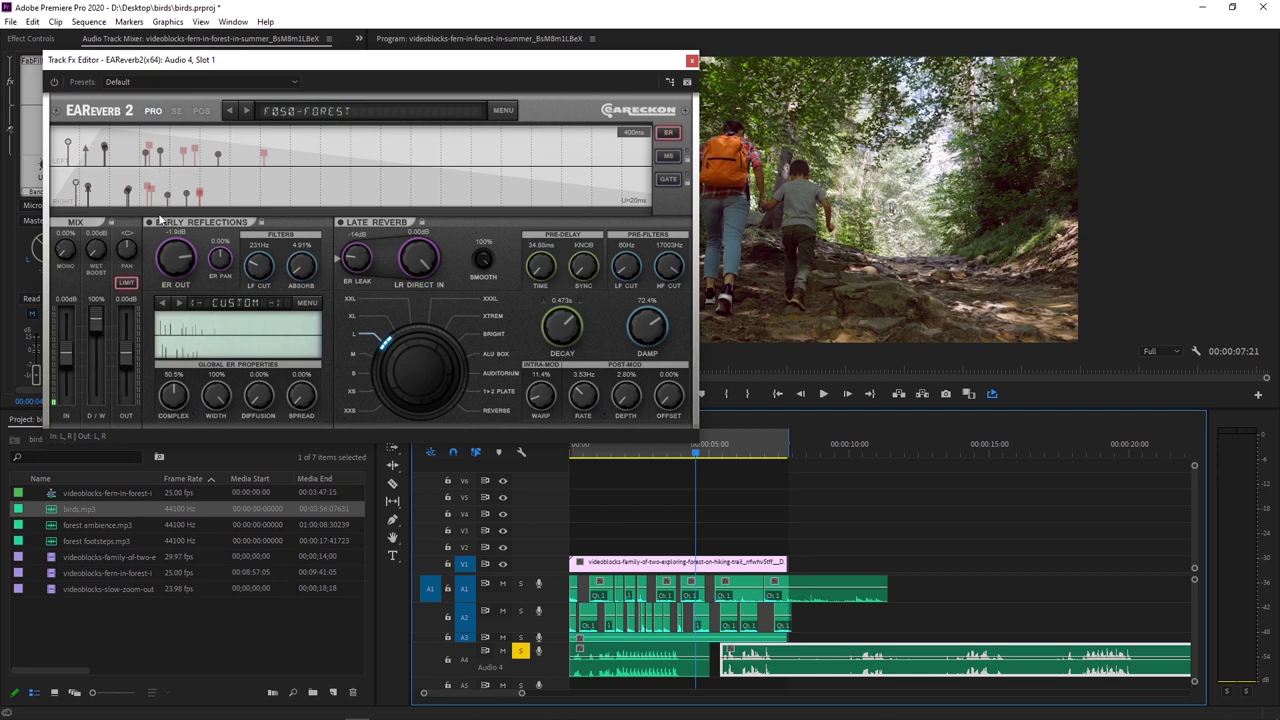
click(177, 111)
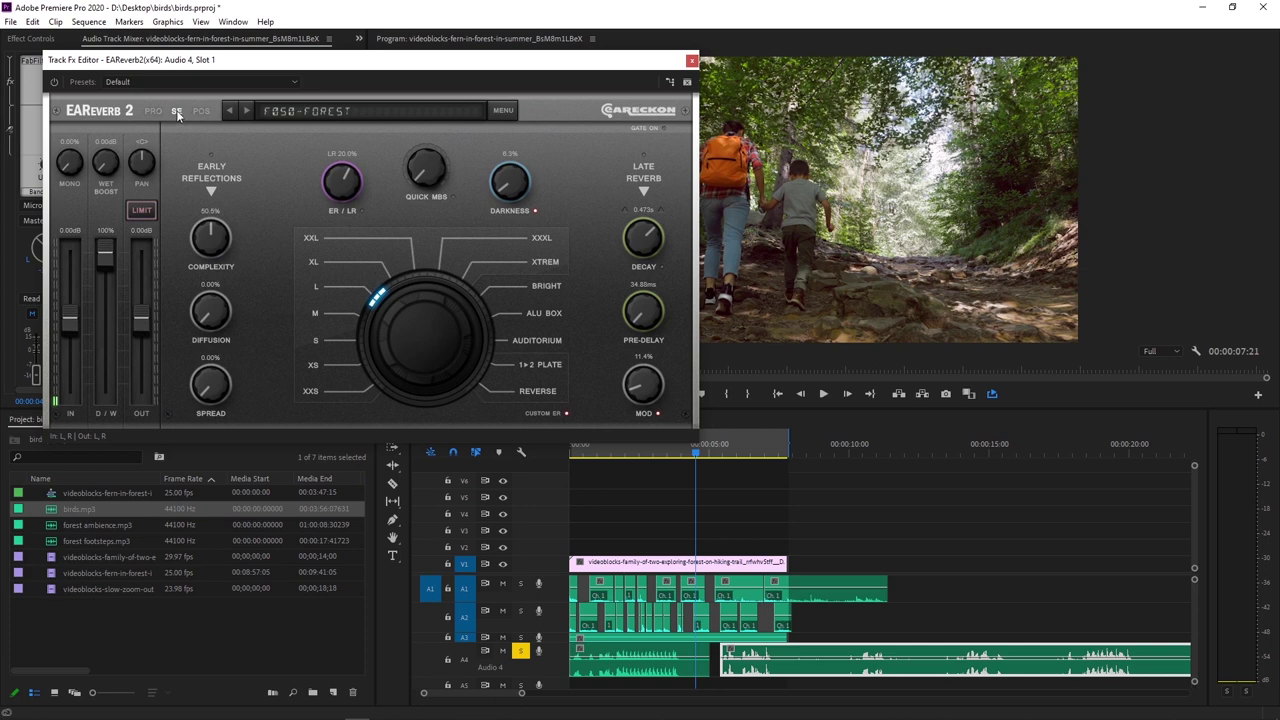
- In EAReverb 2's POS view, sweep the Audio 4 source around while playing, leaving it upper left
click(210, 112)
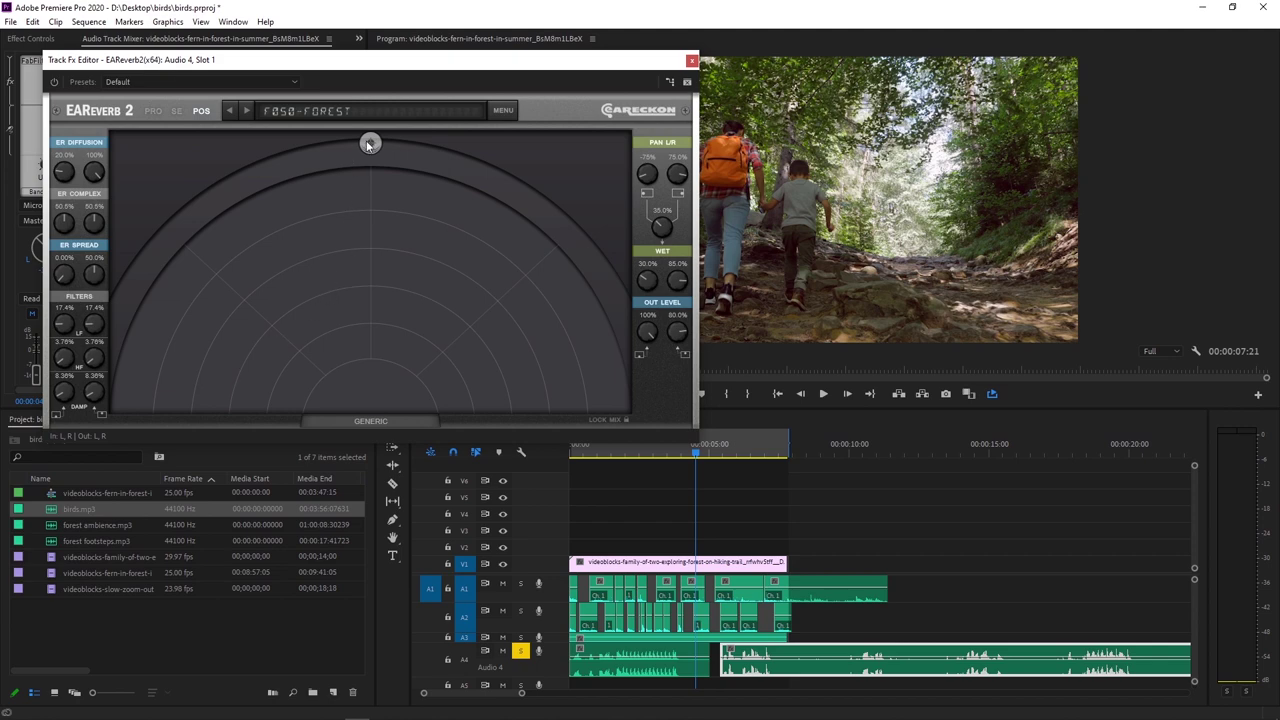
drag(371, 148, 577, 217)
click(572, 452)
key(space)
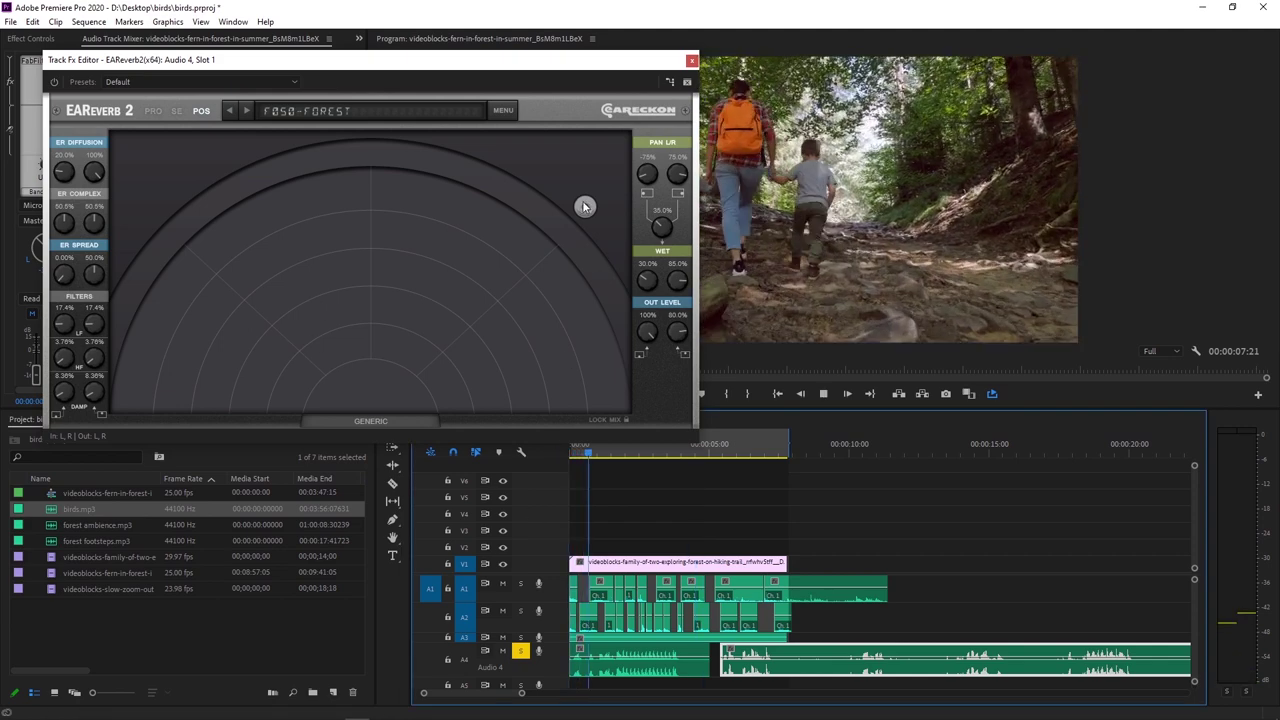
drag(585, 206, 149, 187)
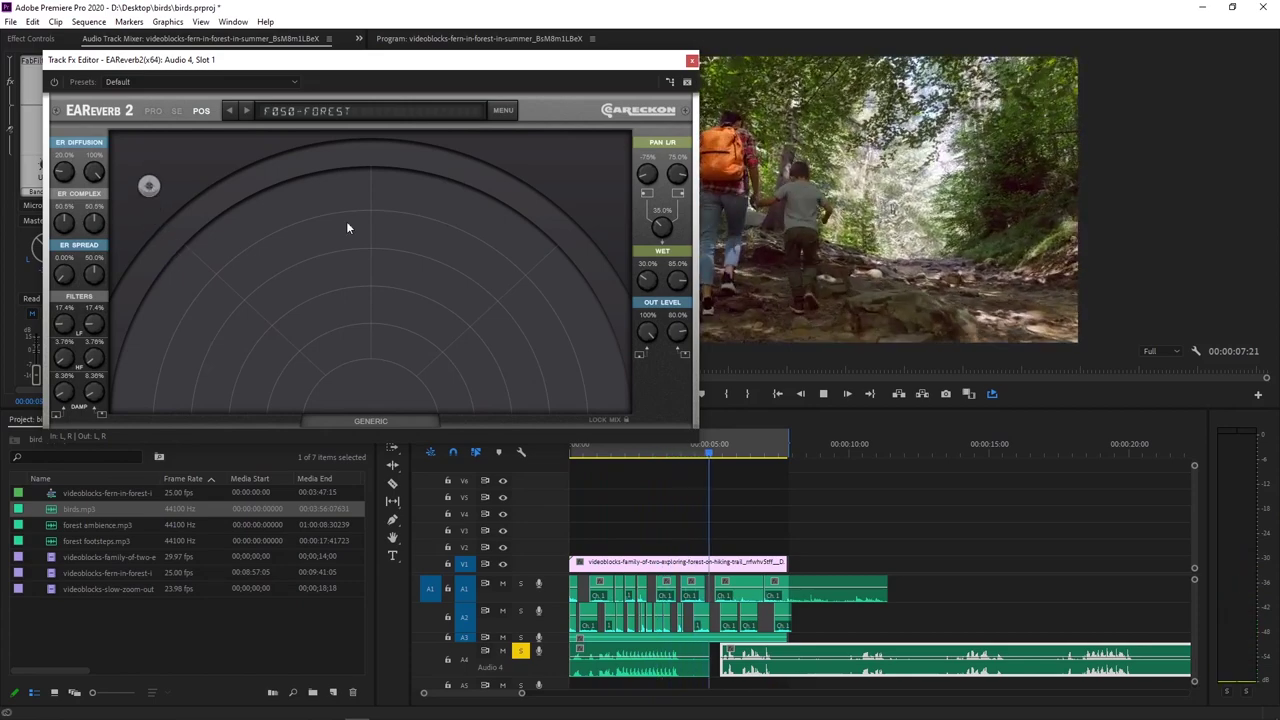
- Stop playback and nudge the Audio 4 reverb source slightly inward at the upper left
click(709, 490)
key(space)
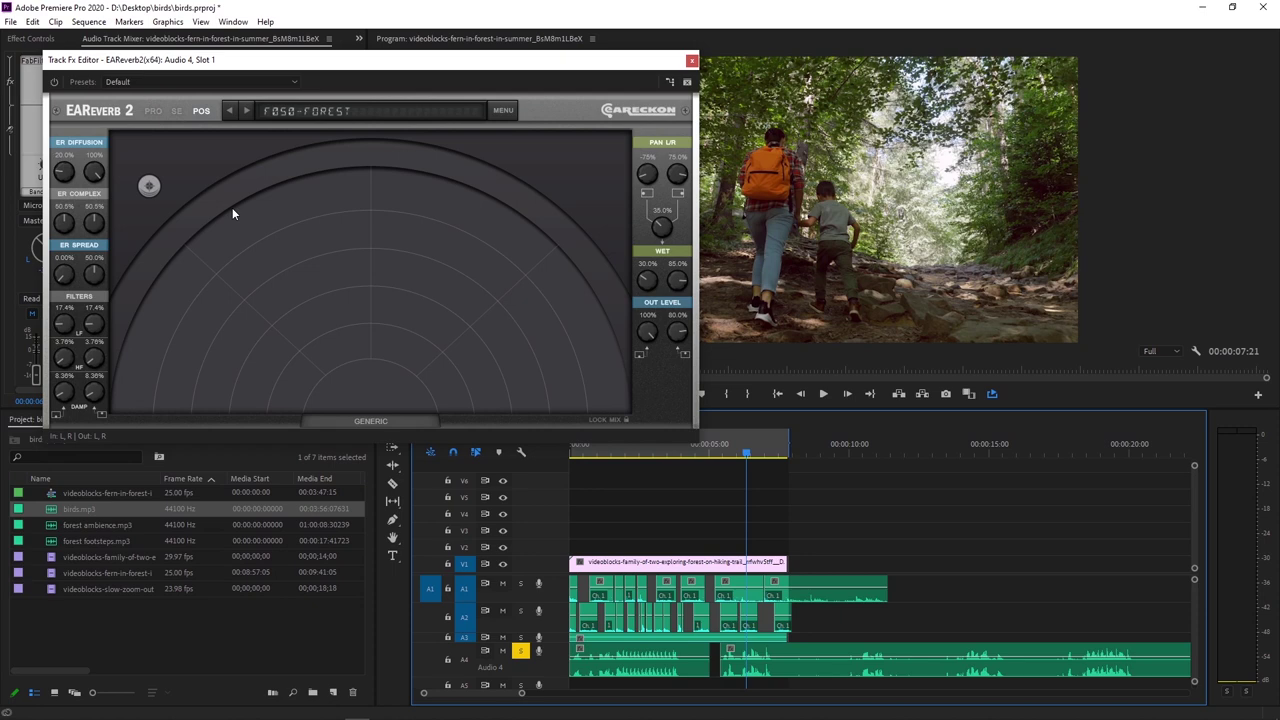
drag(232, 207, 265, 206)
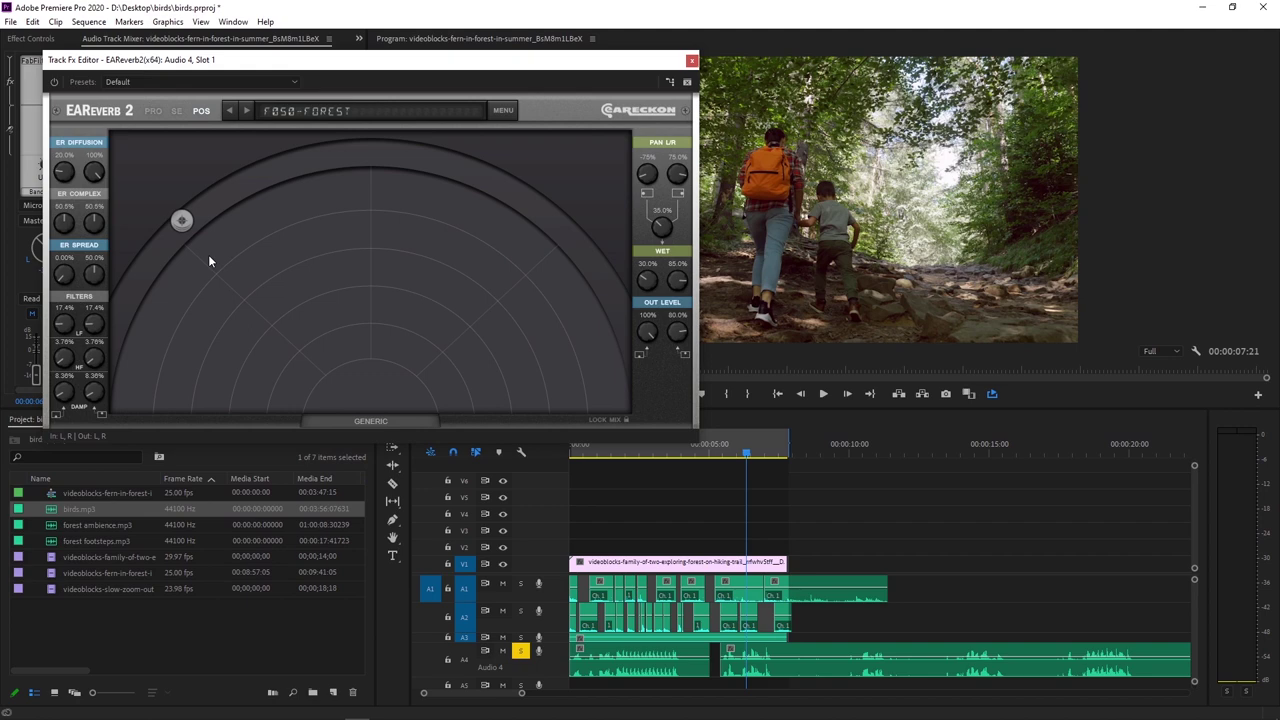
- Try the ORCHESTRA stage layout, revert to GENERIC, and audition the result
click(380, 423)
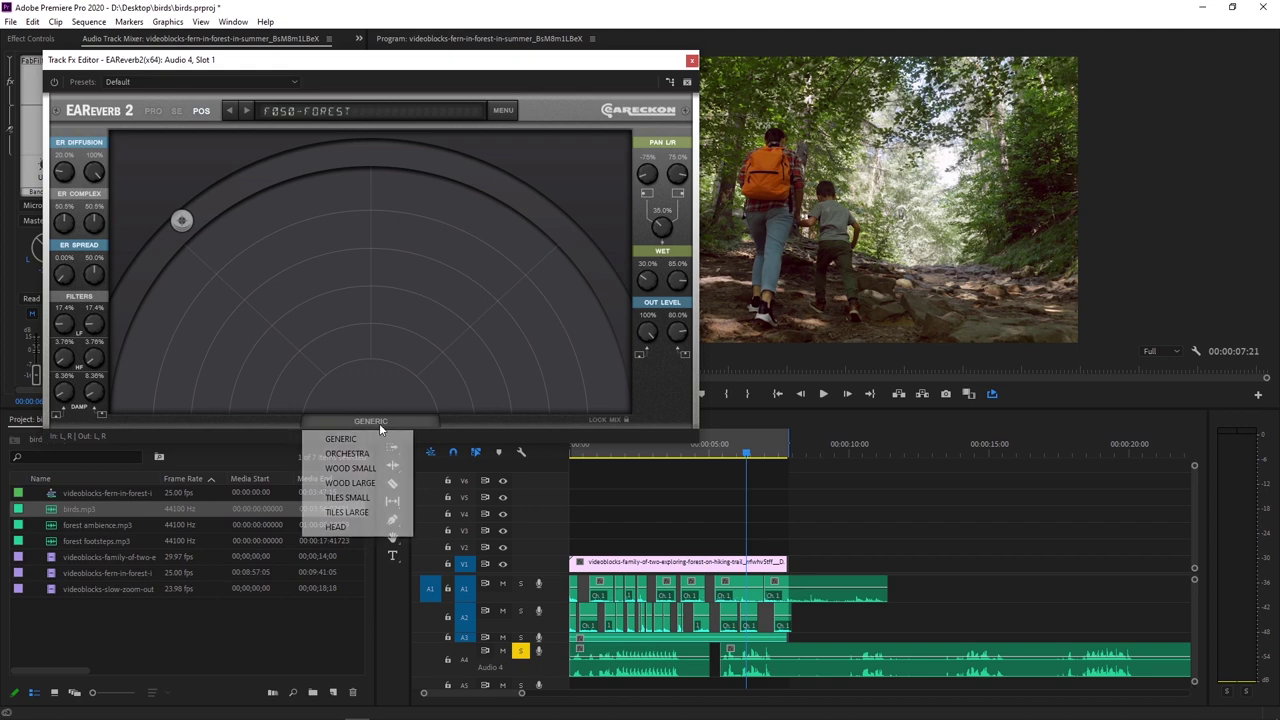
click(370, 453)
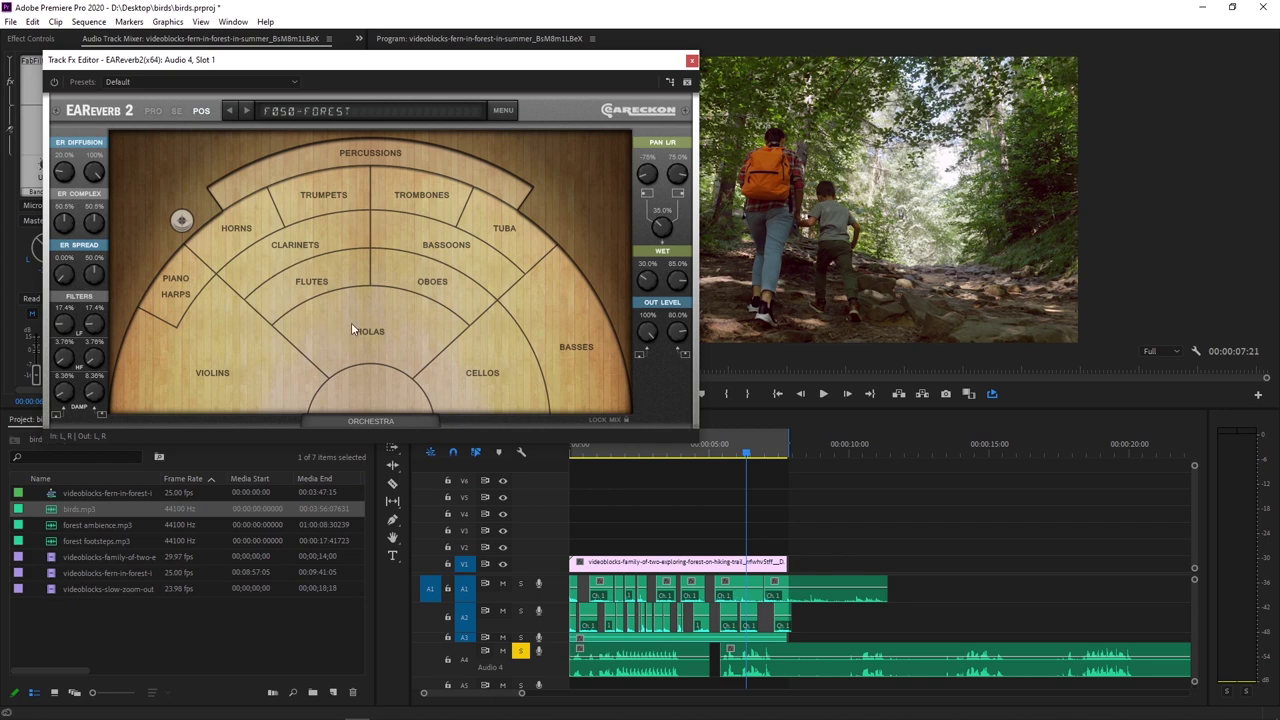
click(370, 420)
click(366, 438)
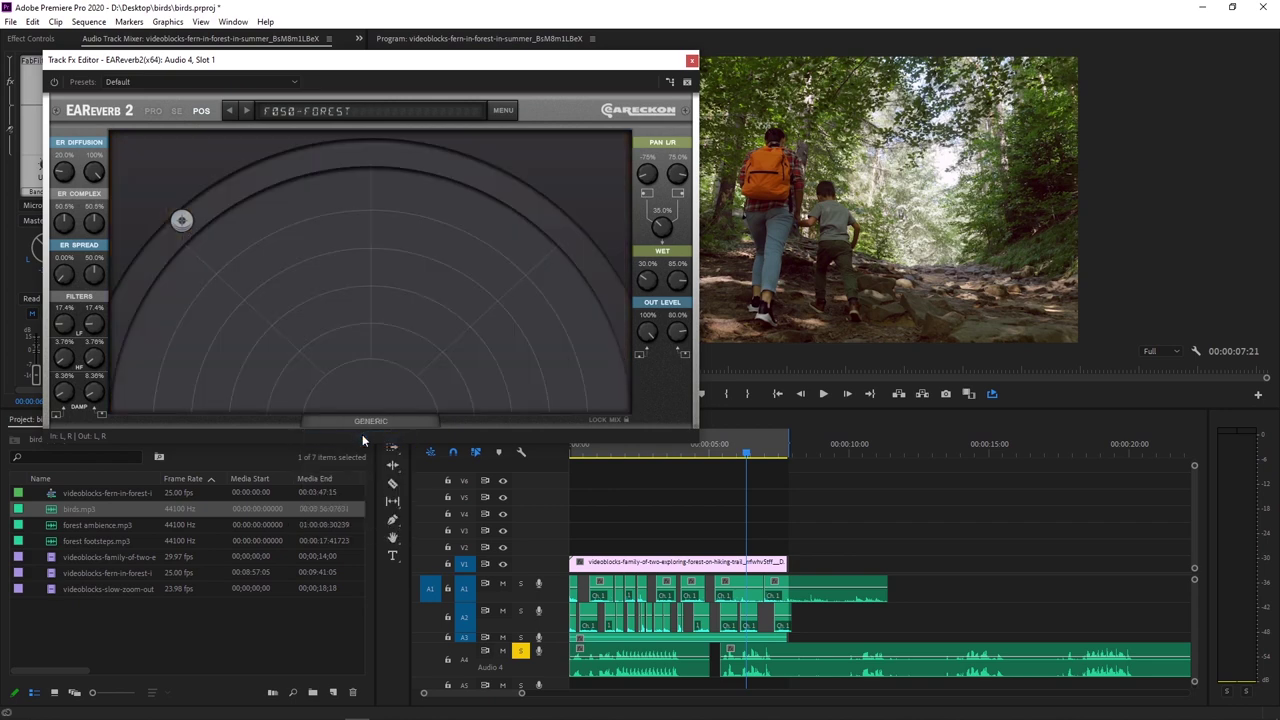
click(598, 455)
key(space)
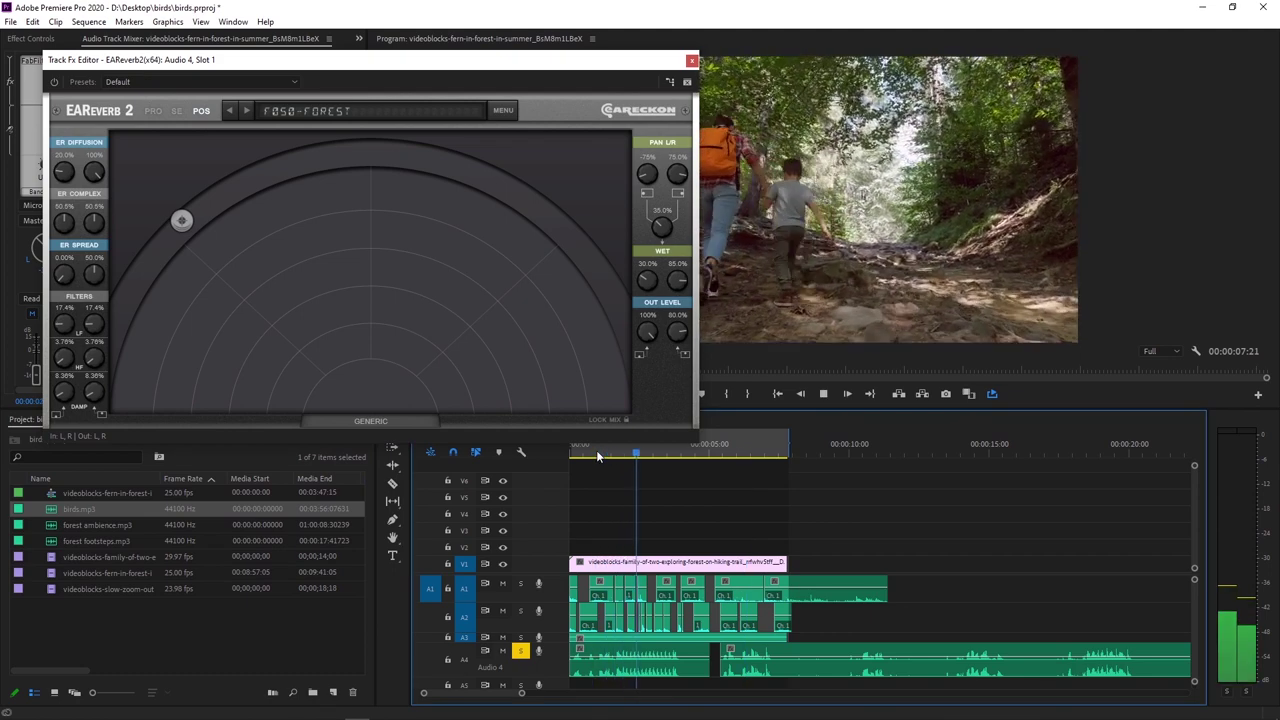
key(space)
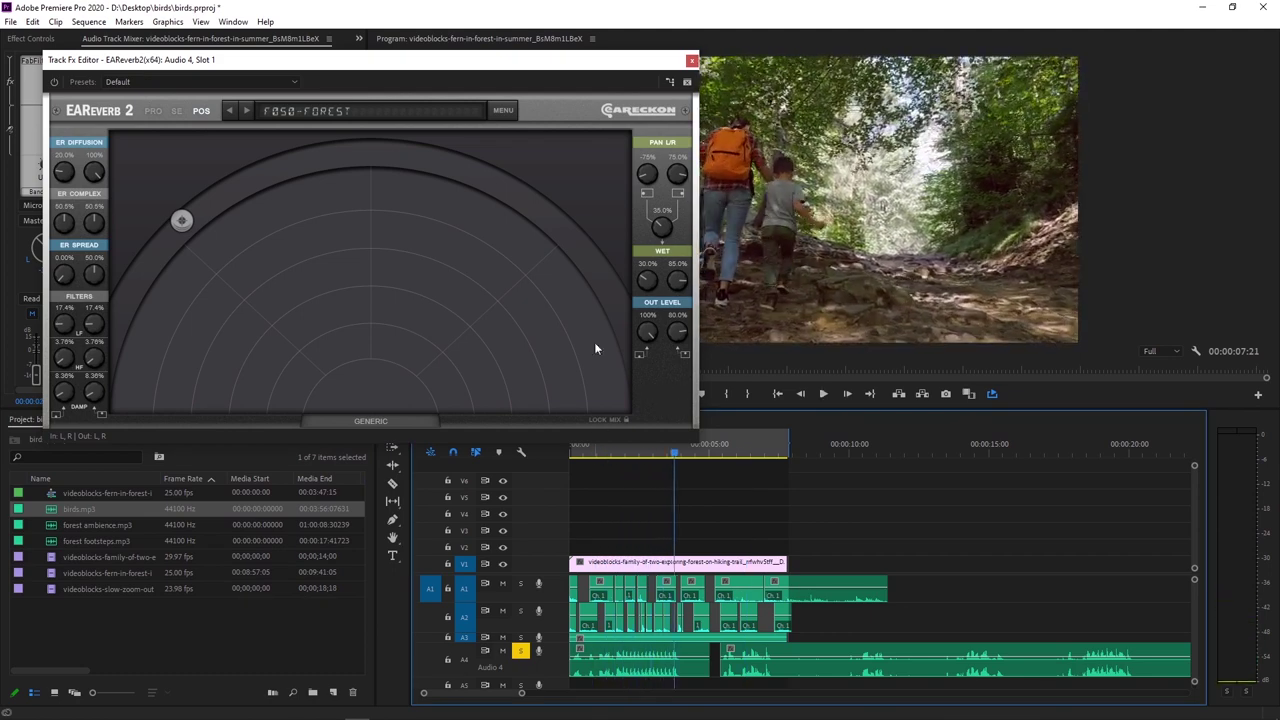
- Move the later Audio 4 clip onto an expanded Audio 5, starting at the playhead near 3 seconds
click(691, 60)
scroll(1197, 615, down, 2)
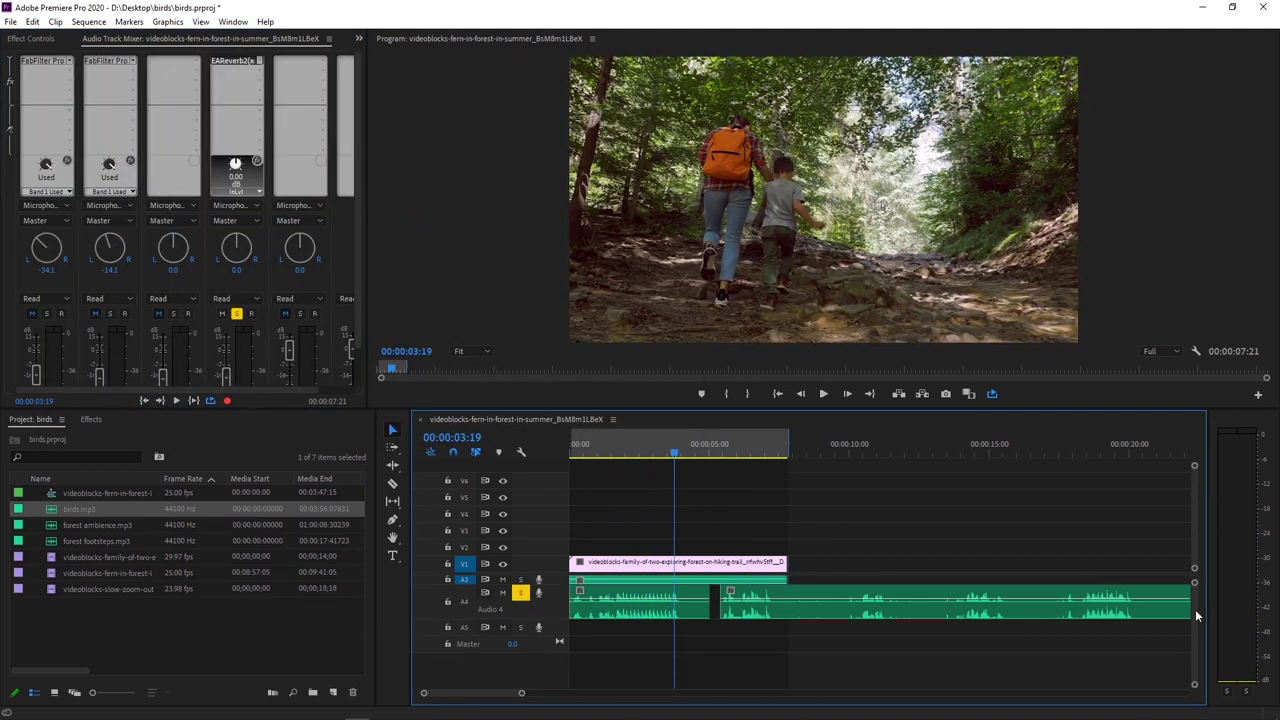
click(1100, 622)
drag(1100, 622, 617, 639)
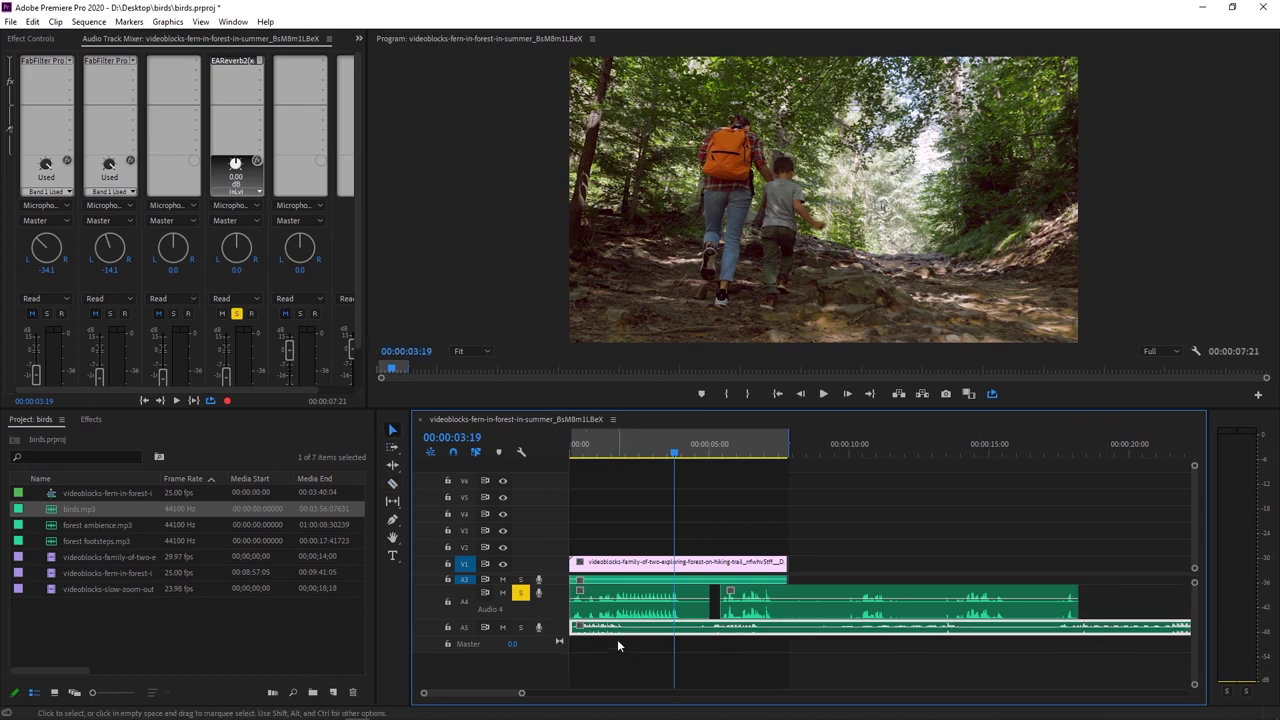
double_click(557, 630)
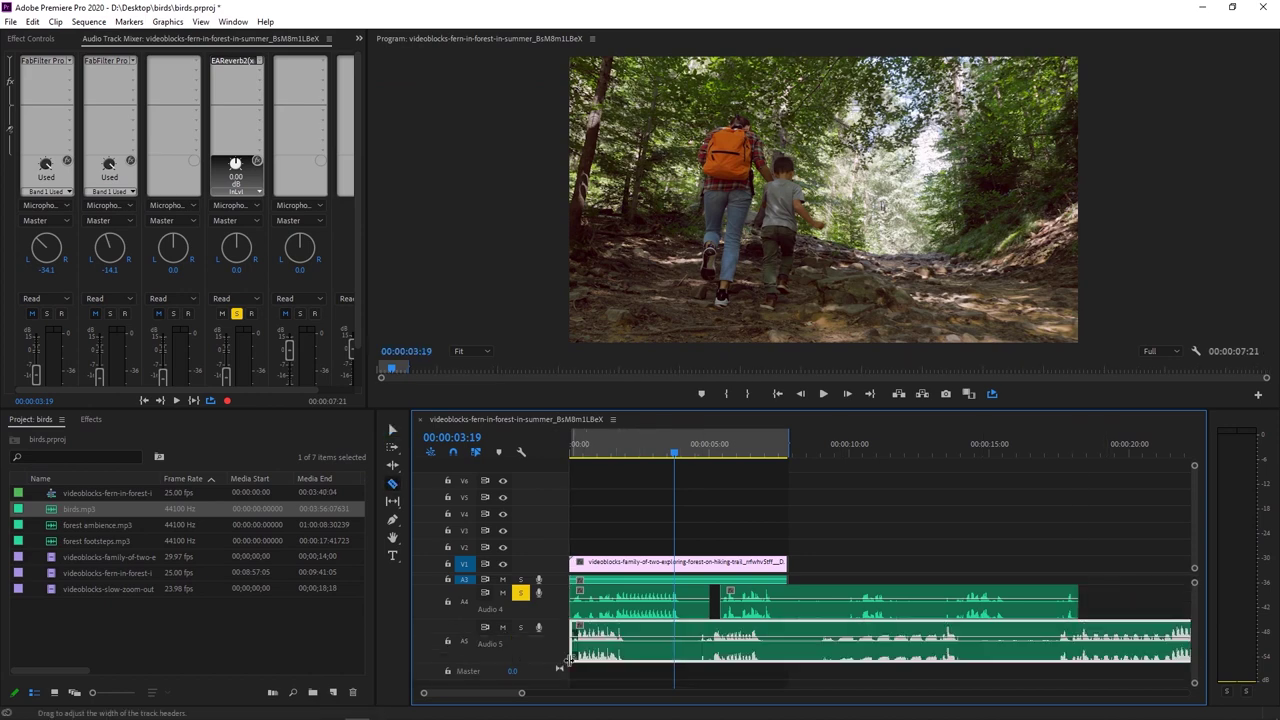
drag(748, 658, 730, 658)
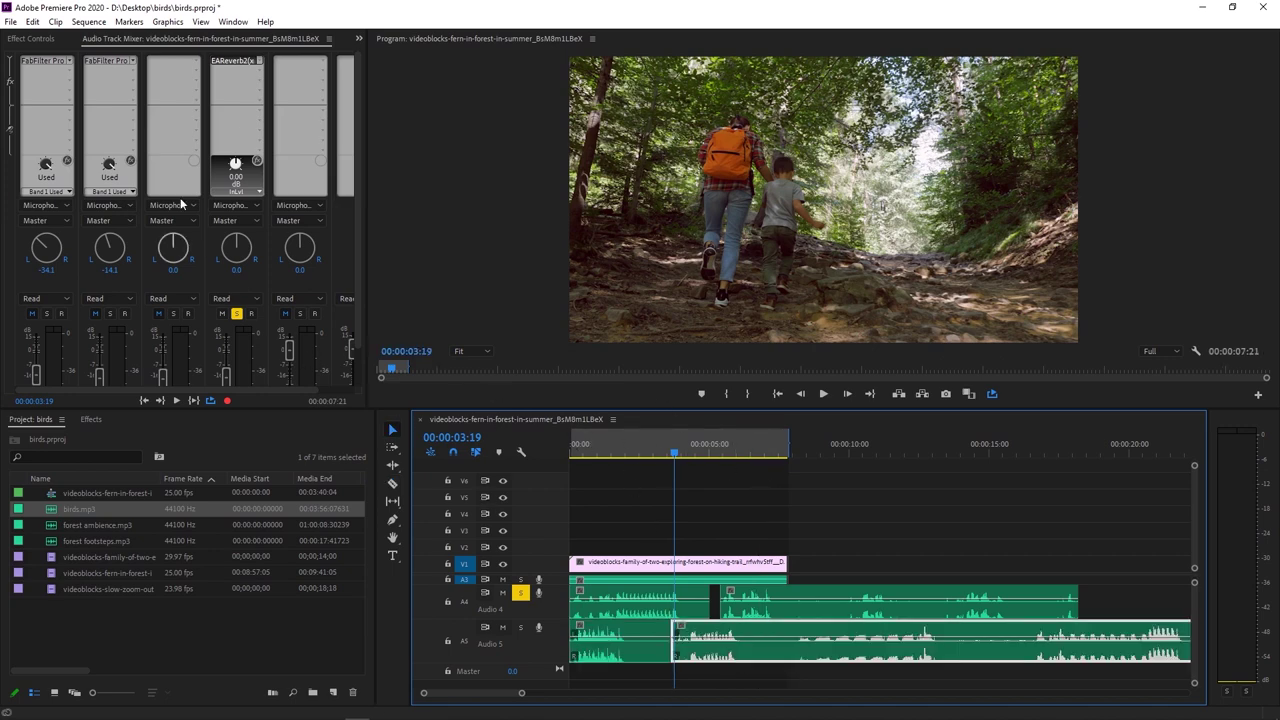
- Insert VST > RoomFx > eaReckon > EAReverb2 (x64) on Audio 5 and open its editor
click(323, 63)
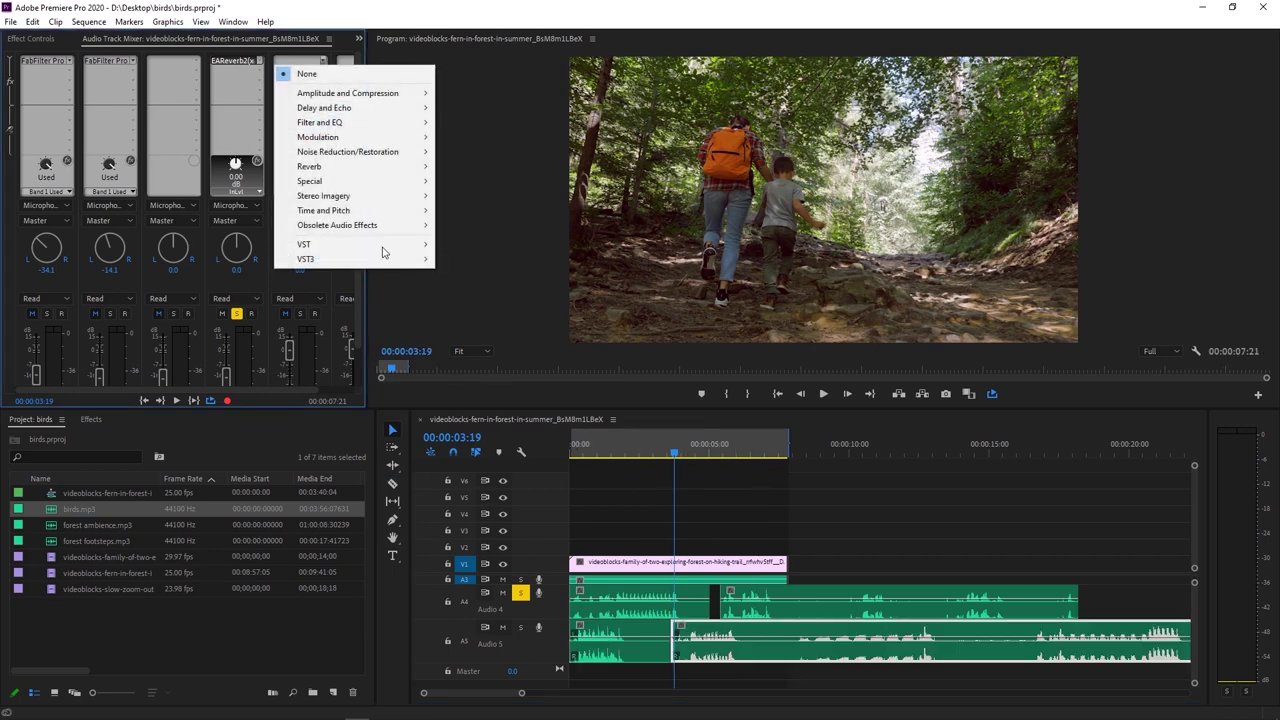
mouse_move(385, 245)
mouse_move(486, 288)
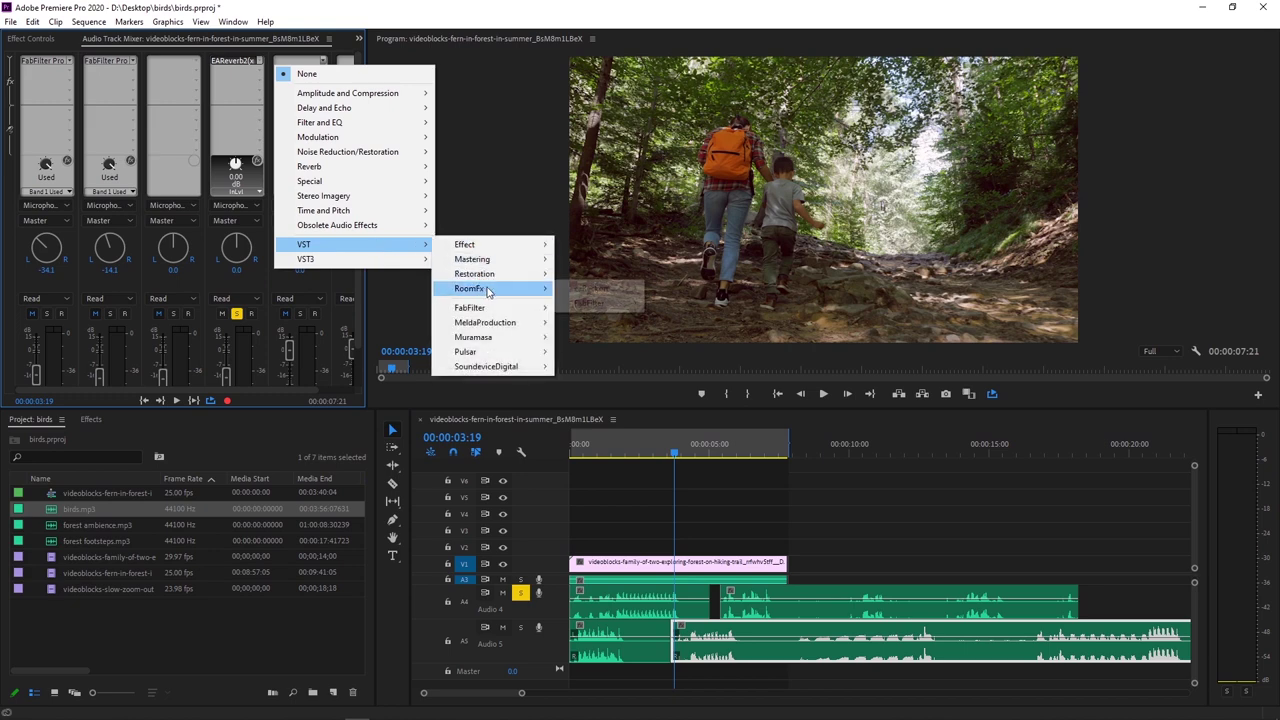
mouse_move(595, 288)
click(683, 290)
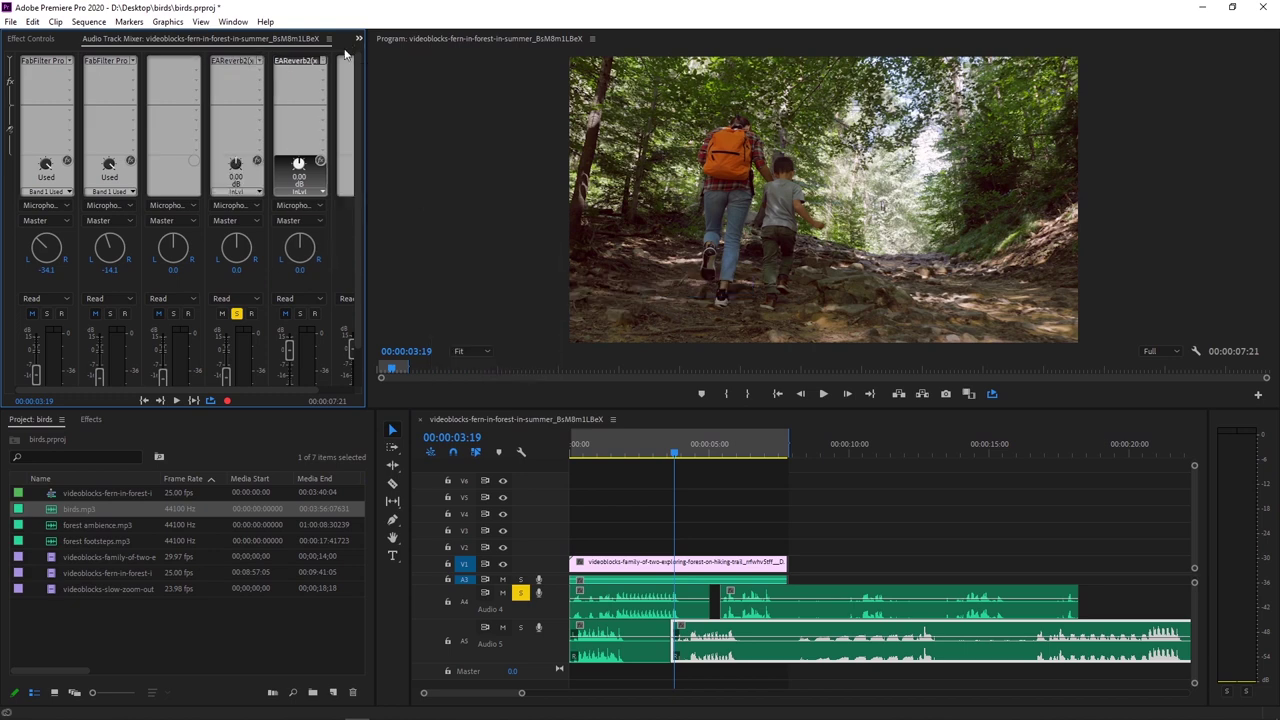
double_click(297, 63)
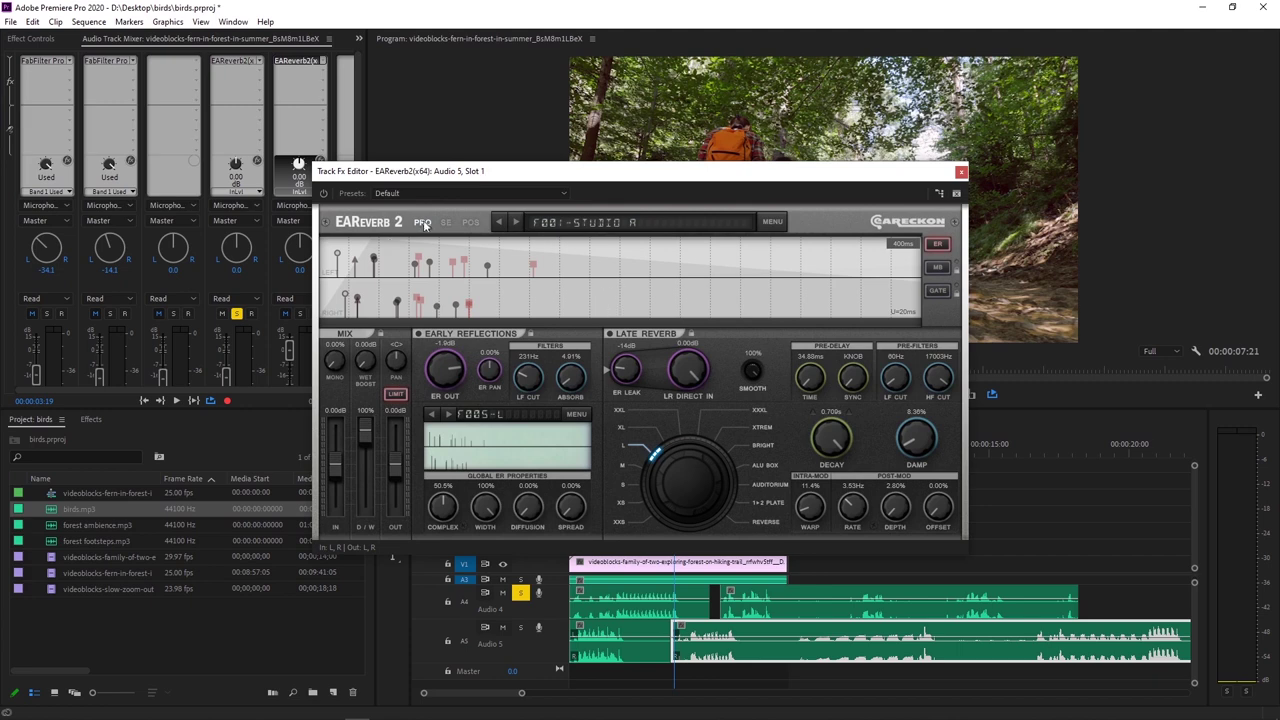
- Load the F050-FOREST preset on Audio 5's EAReverb 2 and set the room size to L
click(567, 224)
mouse_move(590, 313)
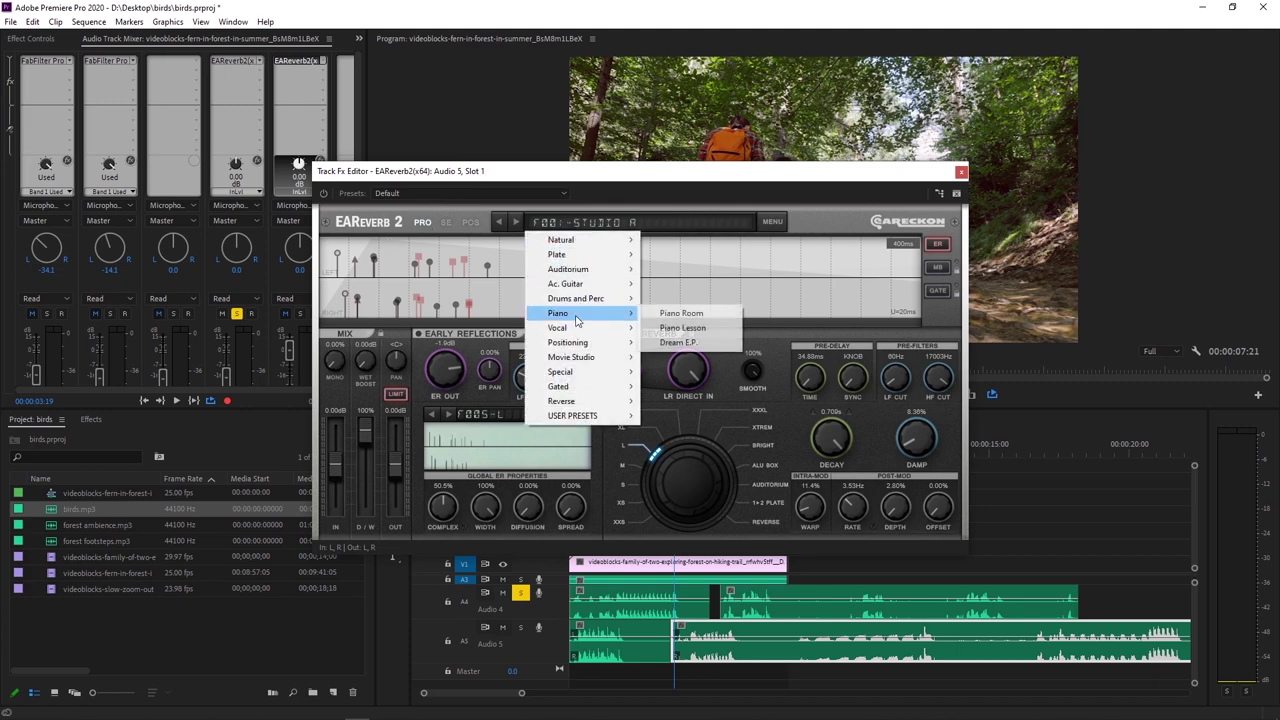
click(686, 358)
drag(700, 462, 655, 452)
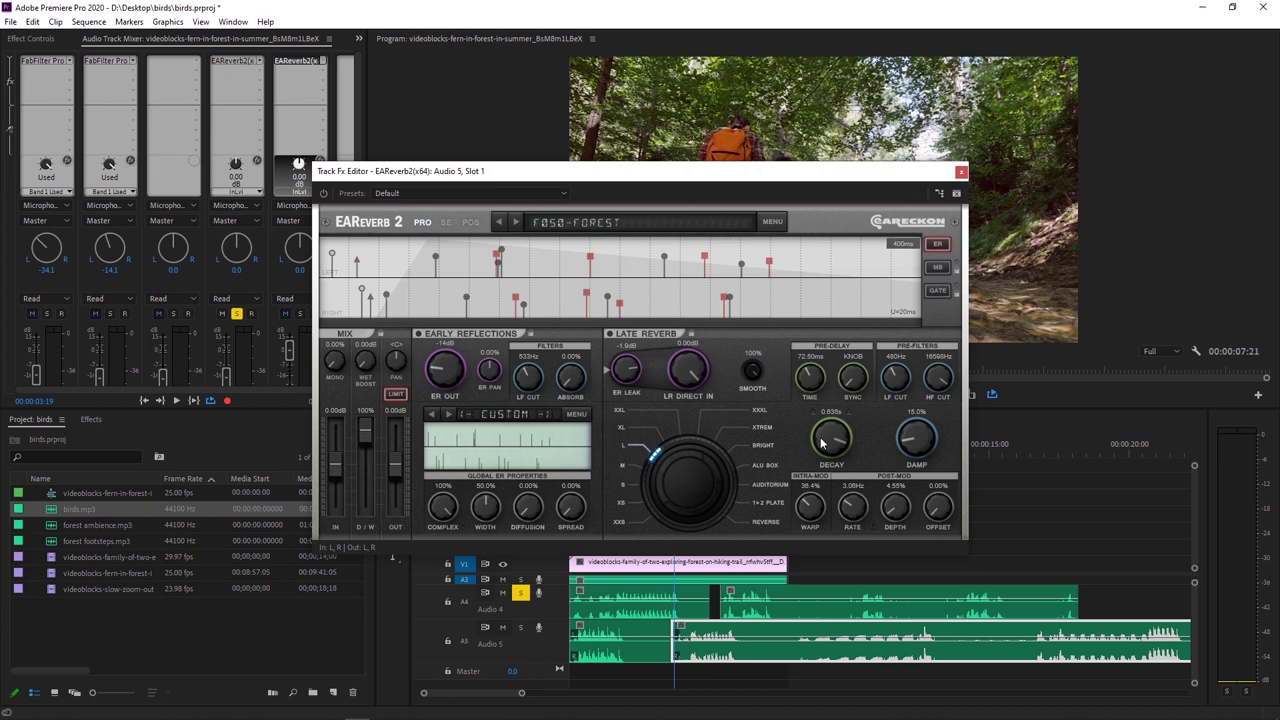
drag(822, 445, 808, 468)
- Place reverb source 2 at the lower right in POS view and set the Audio 5 fader to -17 dB
click(471, 222)
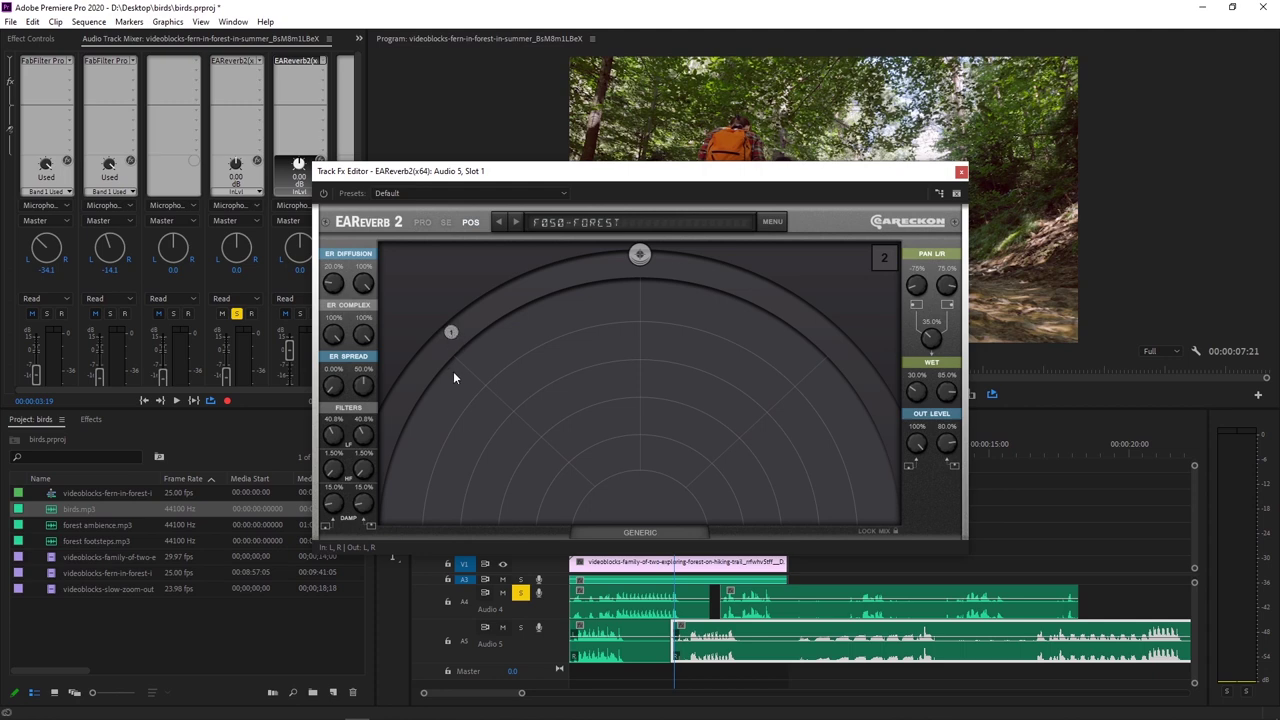
drag(637, 257, 760, 490)
drag(657, 178, 832, 82)
scroll(356, 237, down, 2)
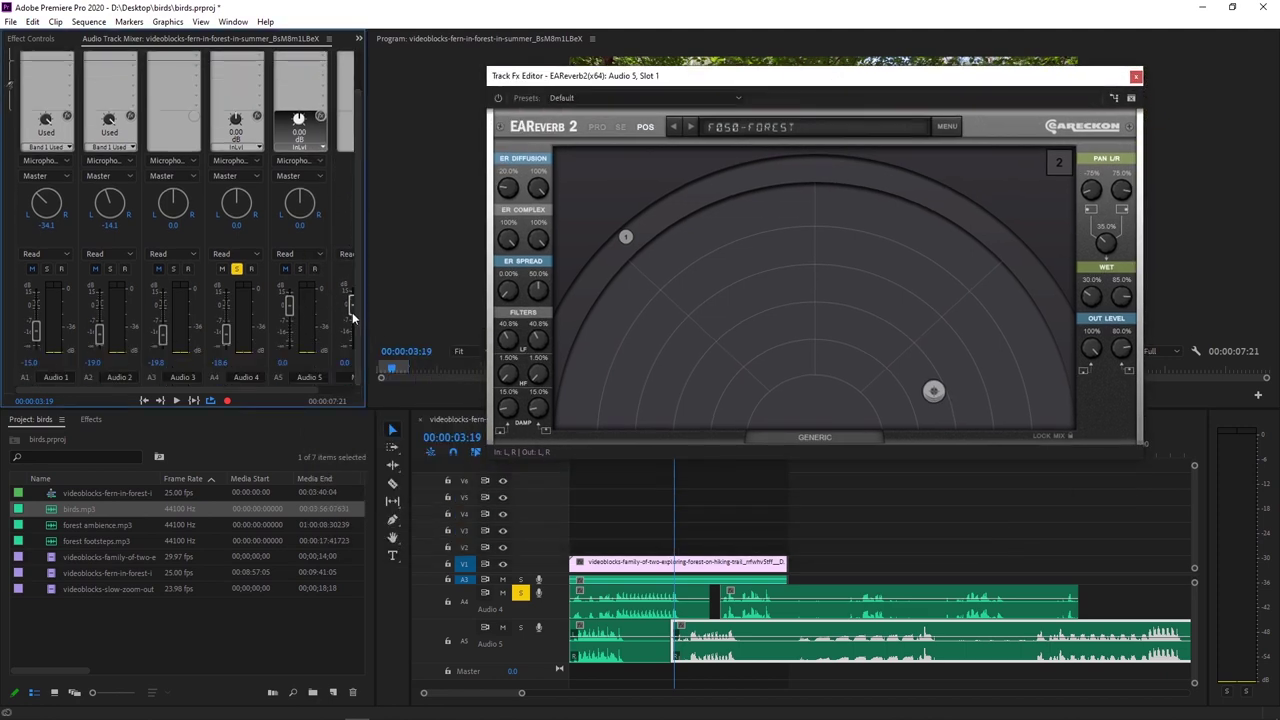
drag(289, 304, 288, 333)
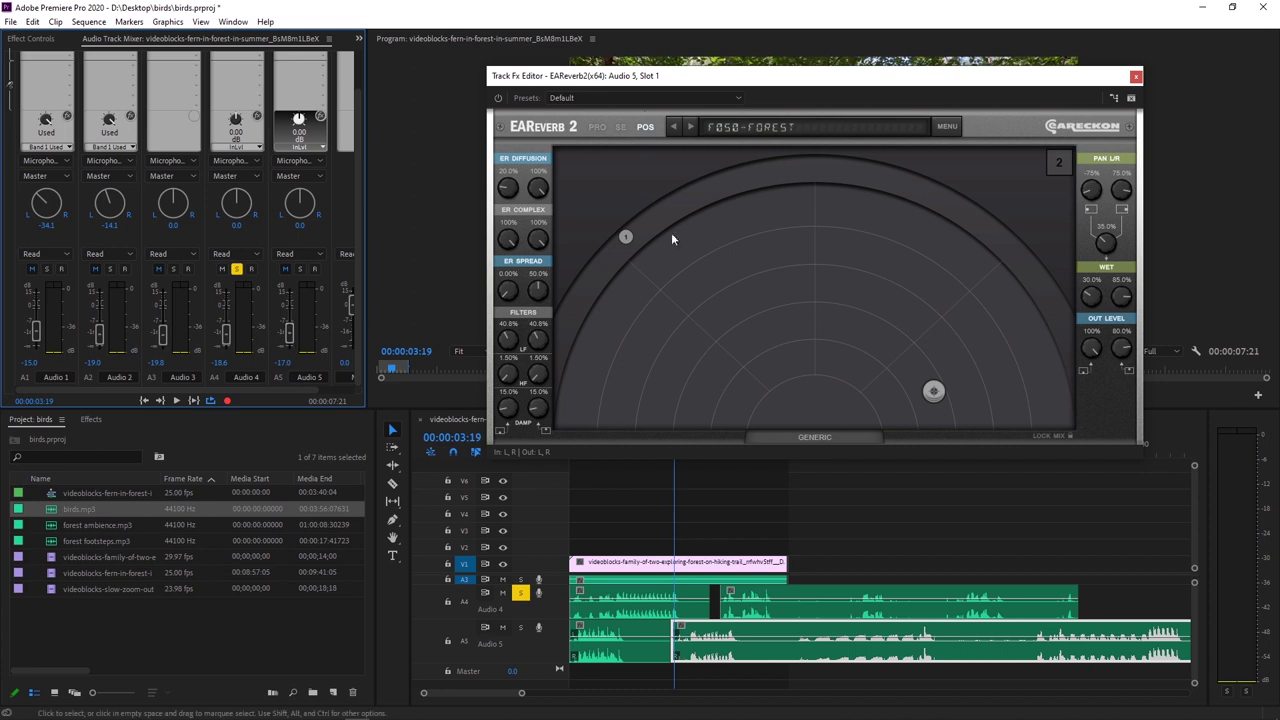
drag(667, 80, 799, 36)
click(544, 420)
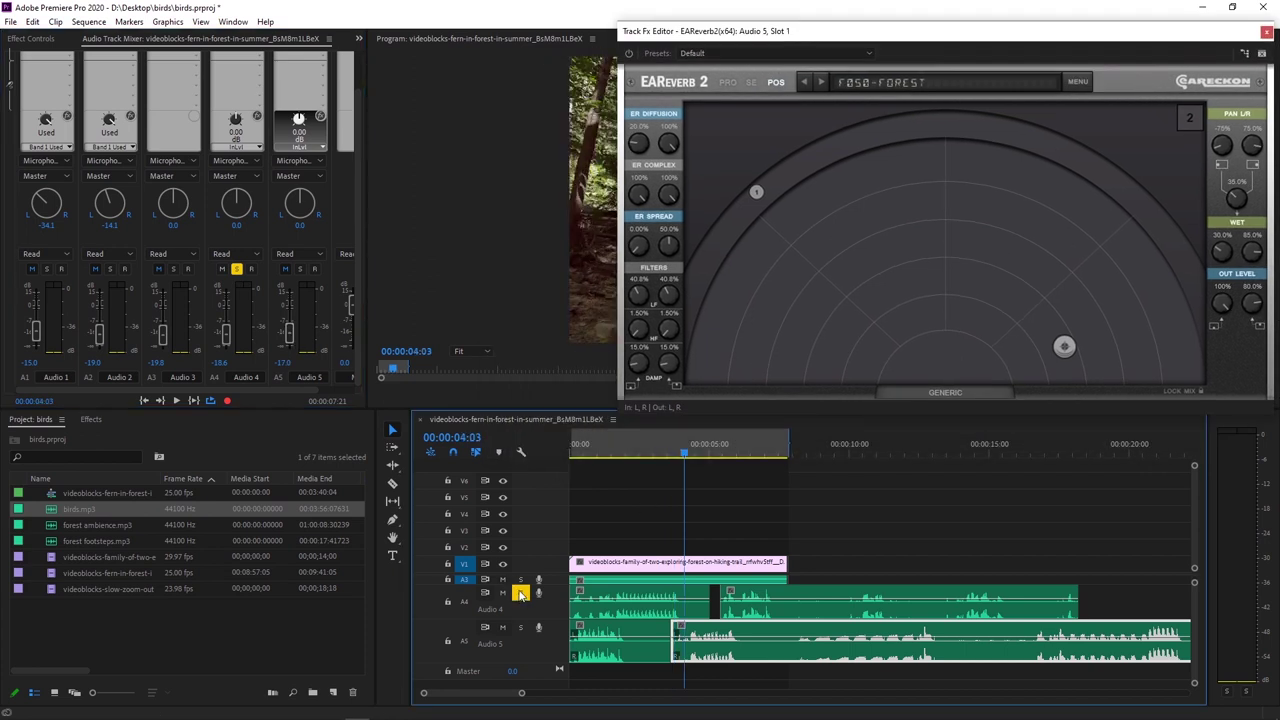
- Play the reverberated sequence from the start, then close the EAReverb 2 editor
key(Home)
key(space)
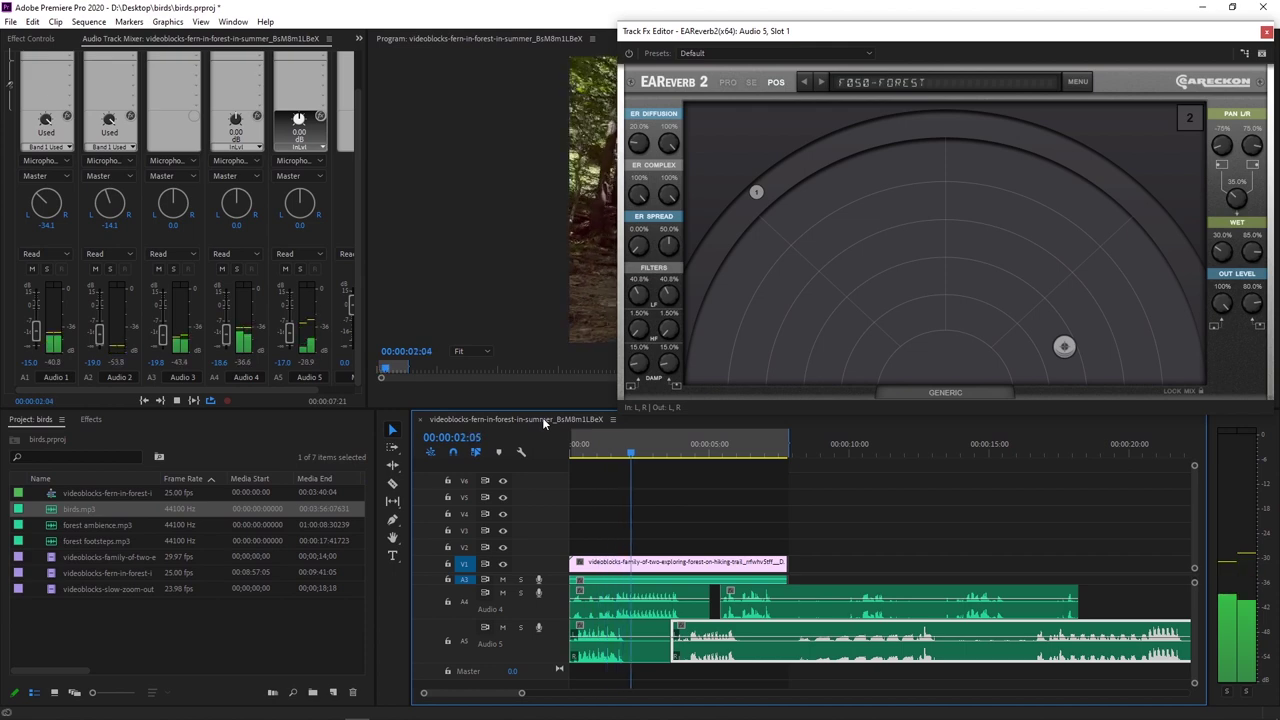
drag(816, 31, 284, 126)
click(735, 127)
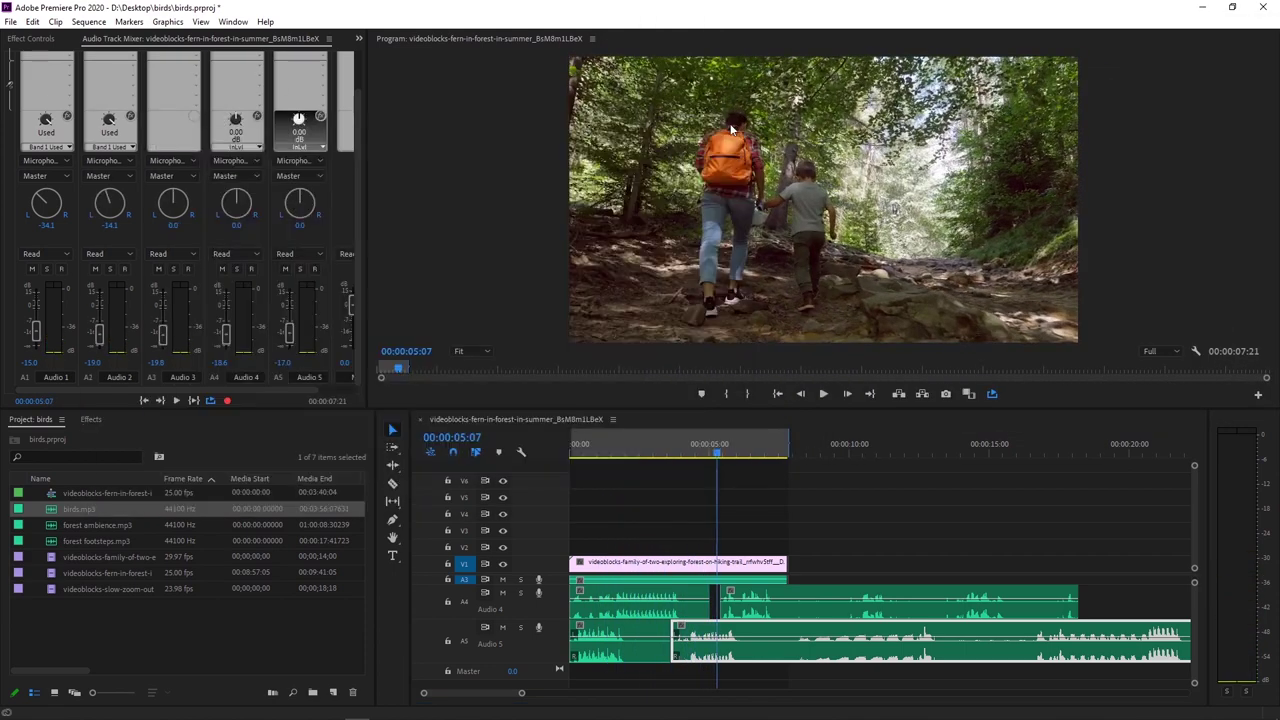
- Preview the sequence in a maximized Program Monitor, then restore the normal layout
key(grave)
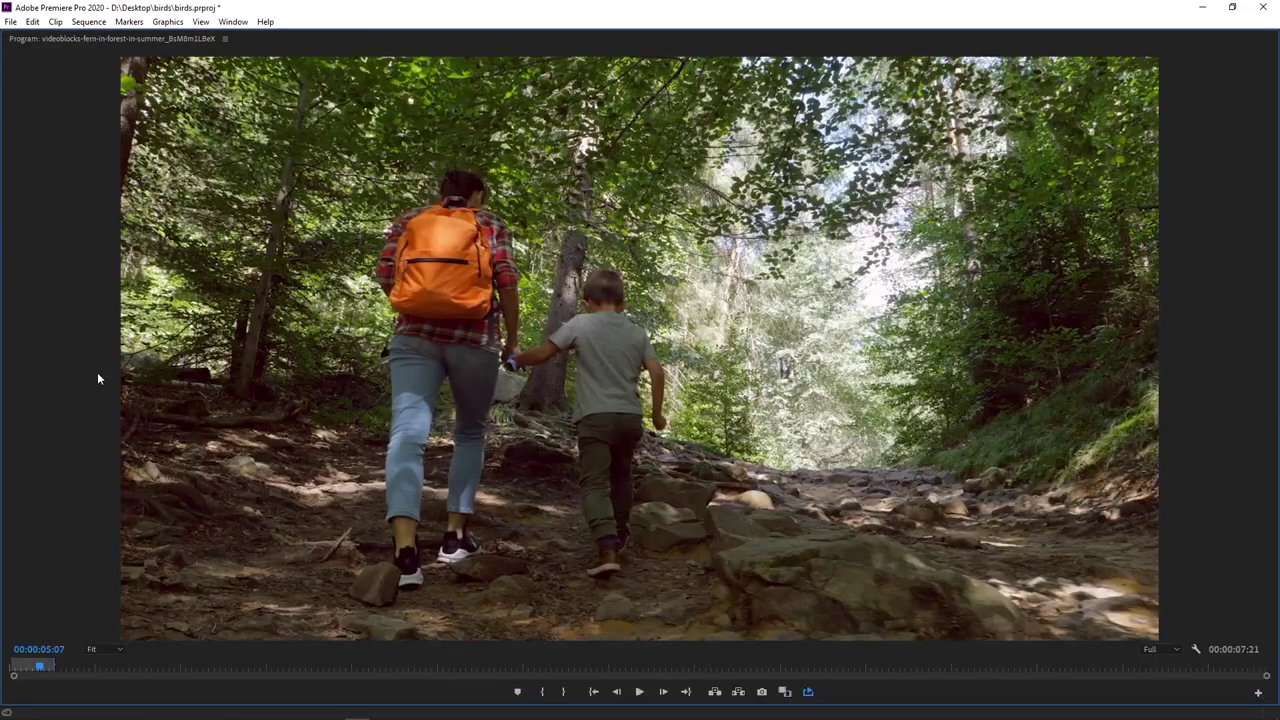
key(space)
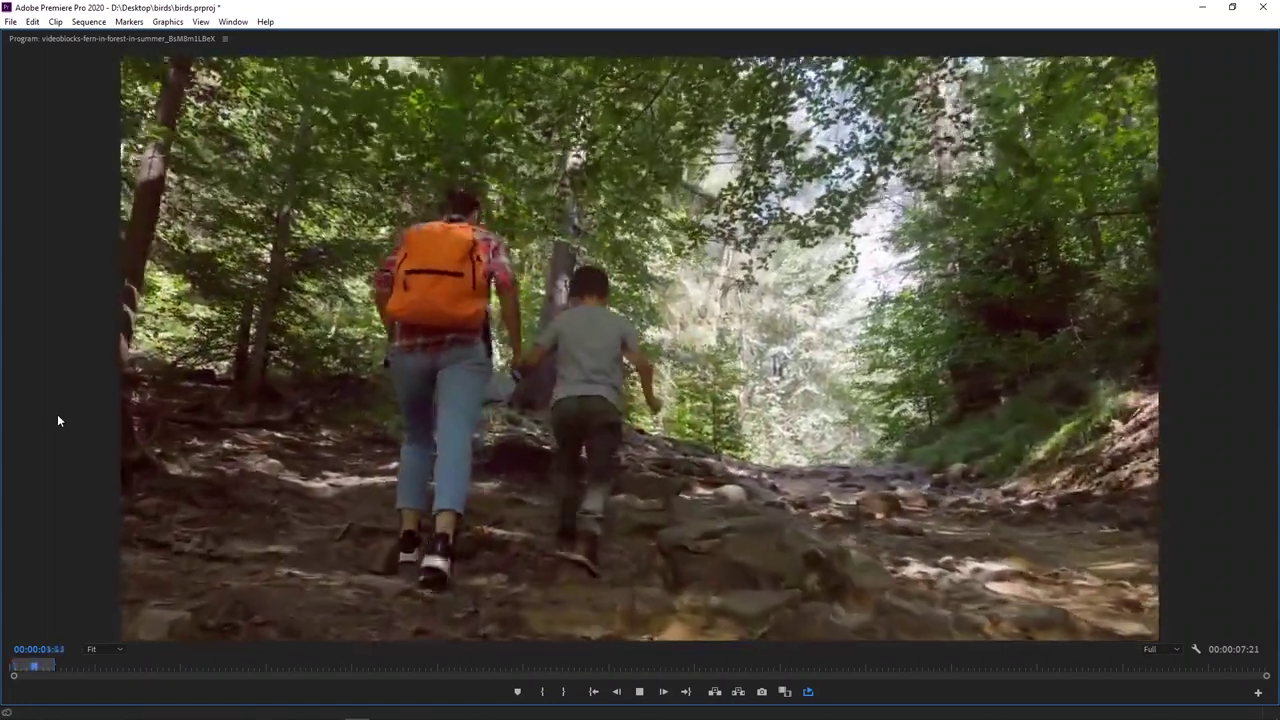
key(space)
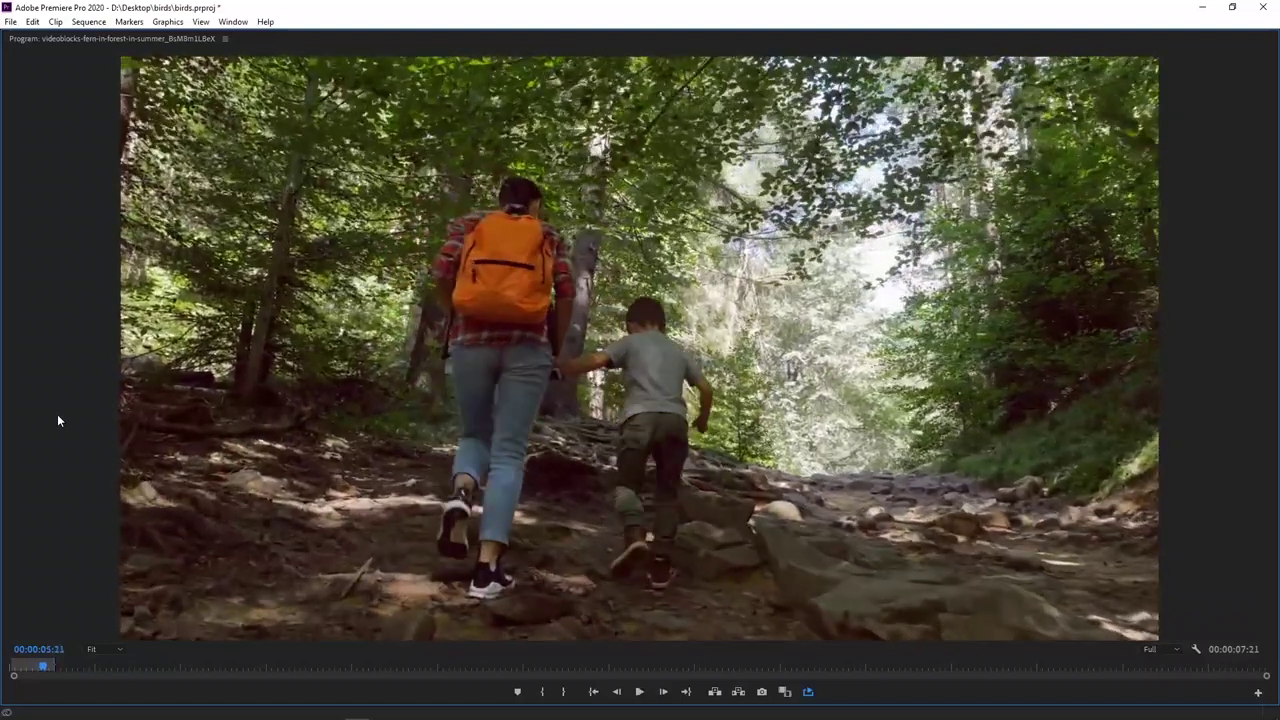
key(grave)
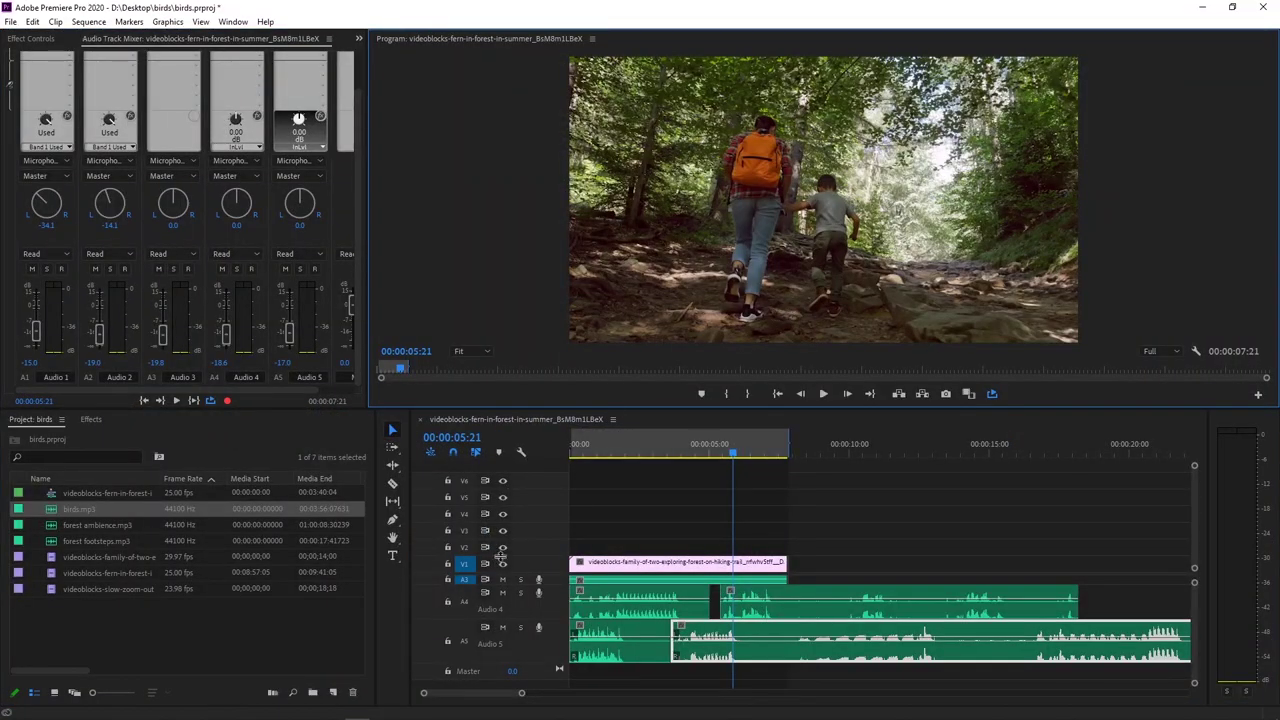
- Mute audio tracks A1–A5 and play the sequence silently
drag(502, 579, 505, 640)
click(569, 448)
key(space)
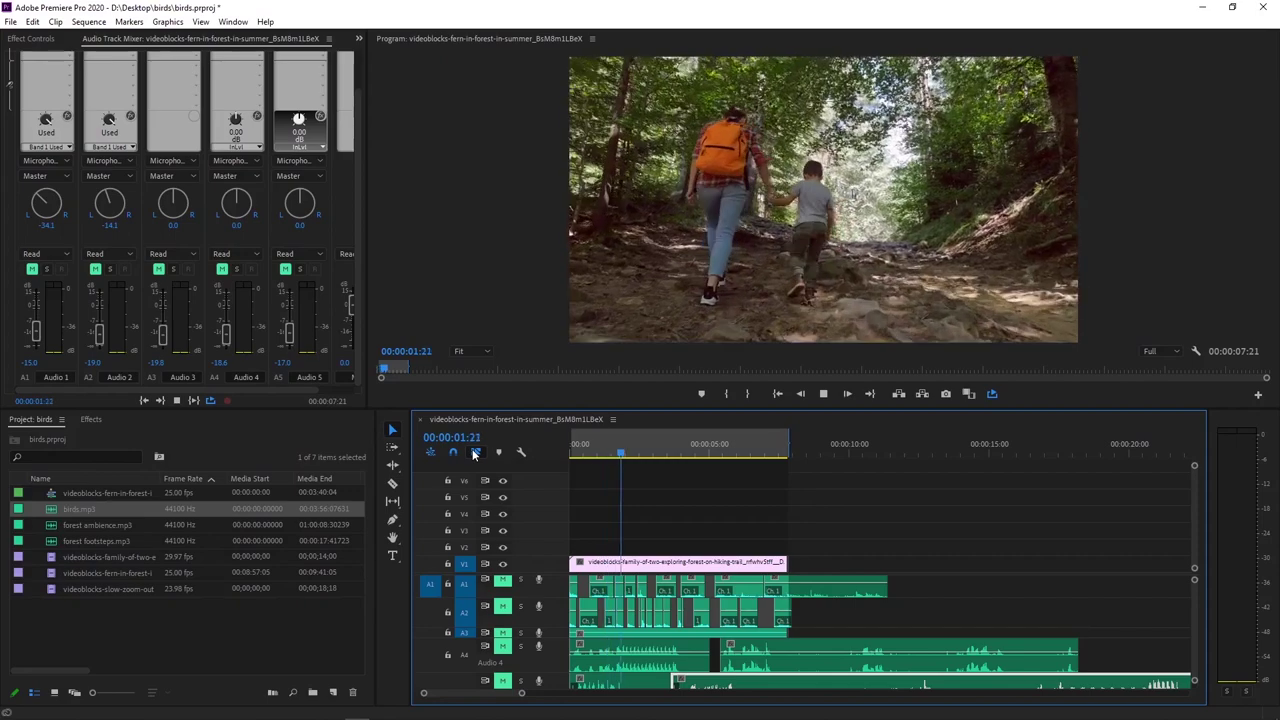
key(space)
- Unmute all audio tracks, play the sequence with sound, and maximize the Program Monitor
drag(503, 579, 502, 680)
key(space)
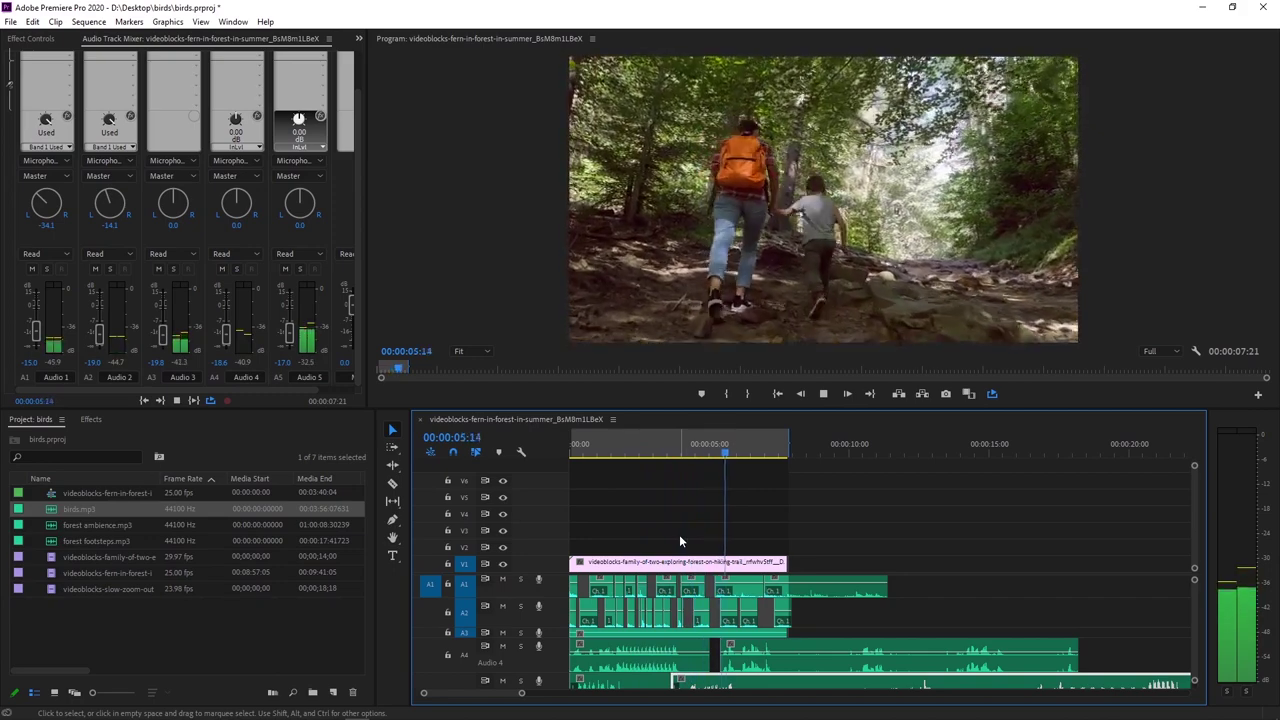
key(space)
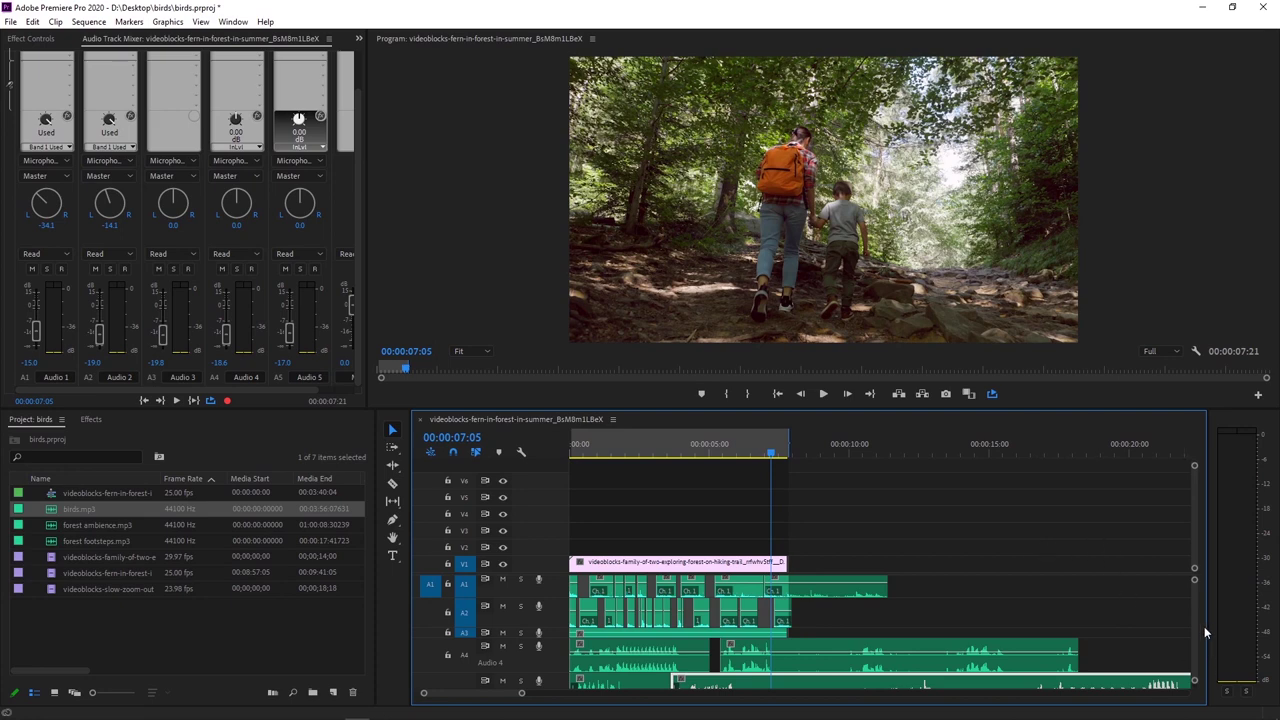
drag(1204, 626, 1198, 589)
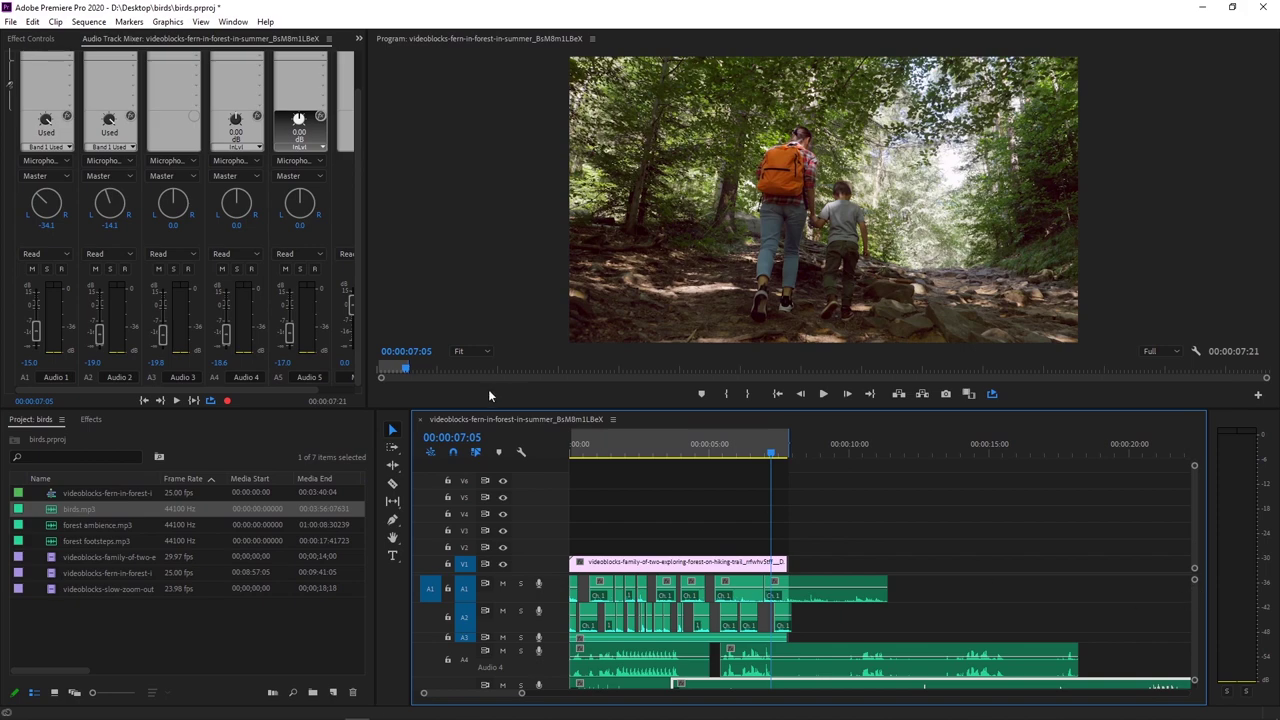
key(space)
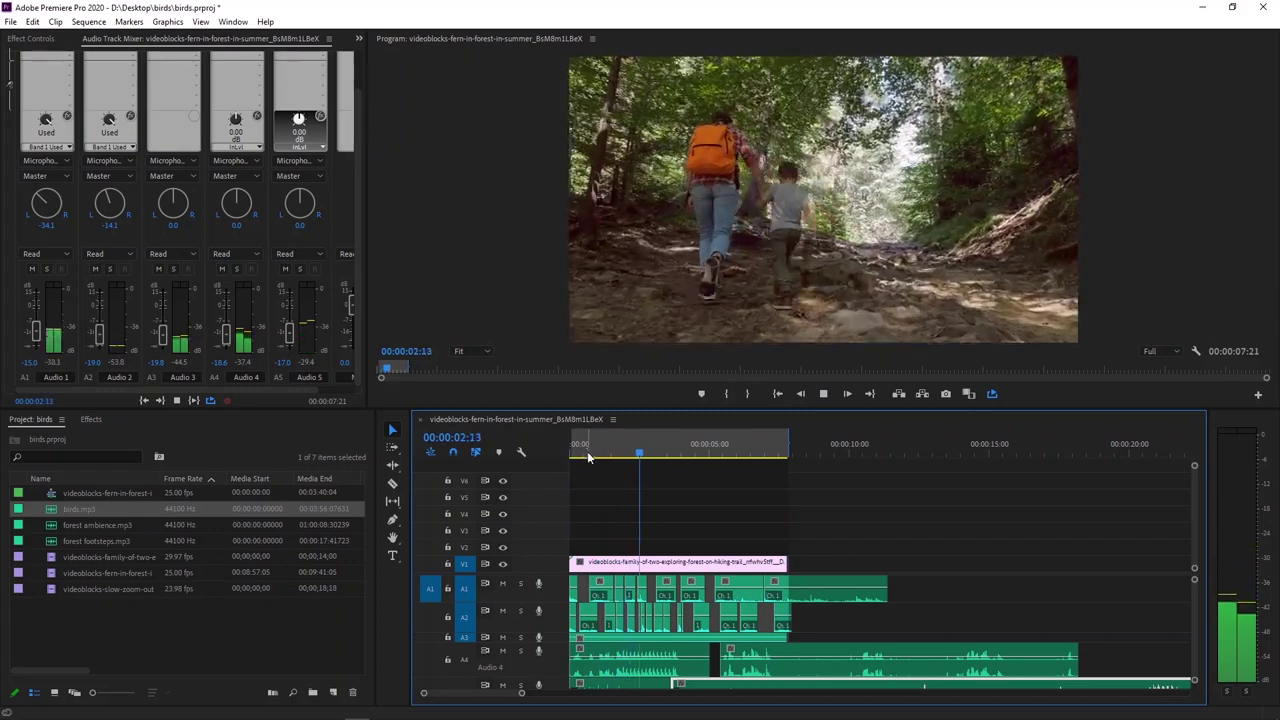
key(space)
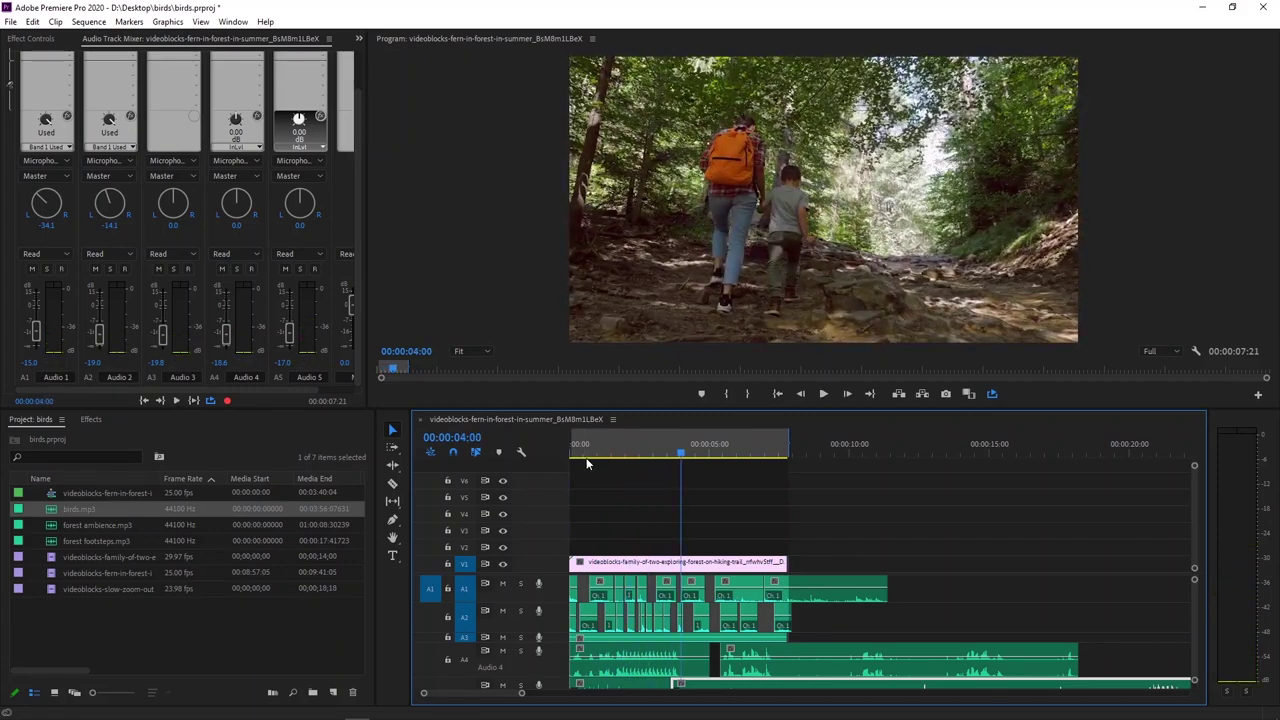
key(shift+grave)
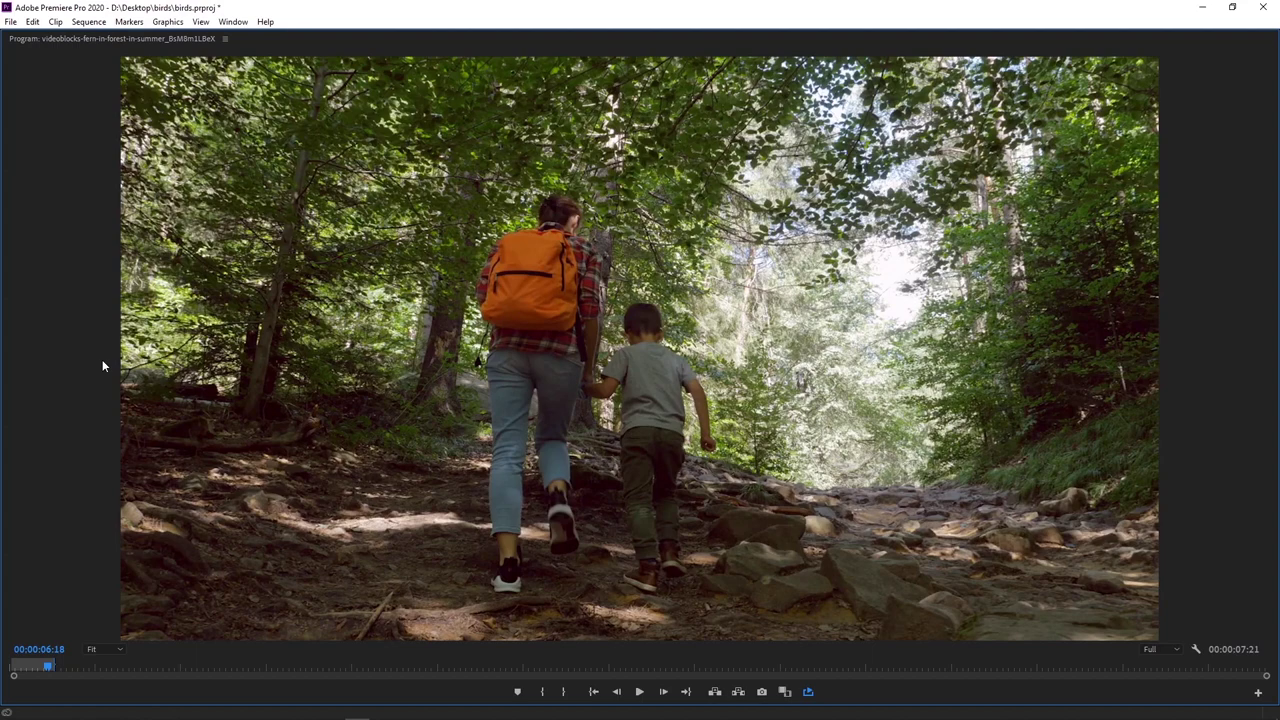
- Play the hiking sequence full-frame from the start to 00:00:07:13, then restore the workspace
key(Home)
key(space)
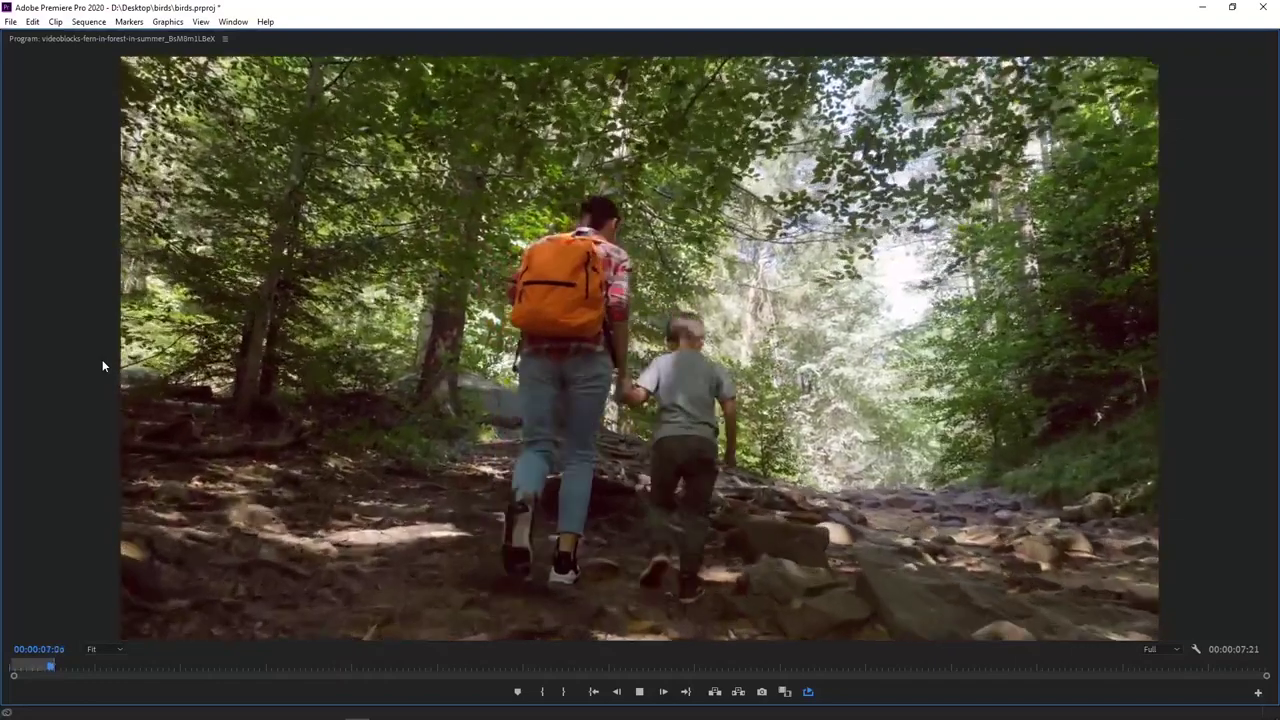
key(space)
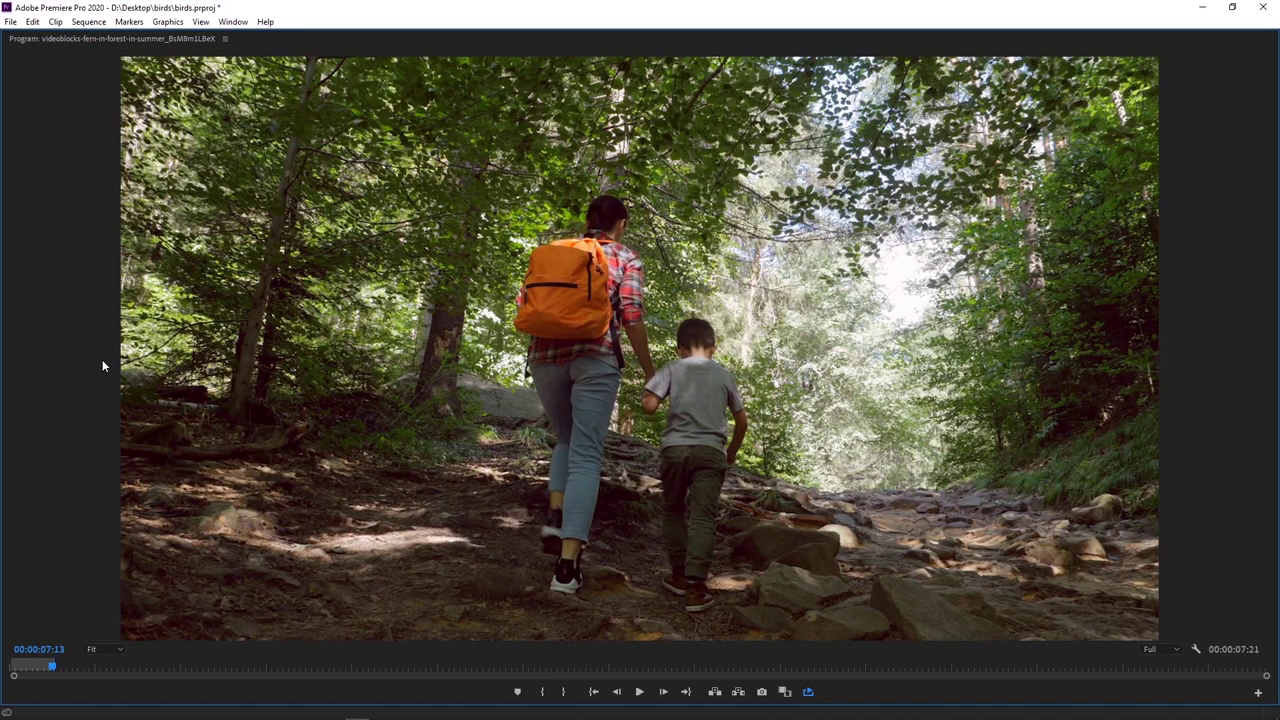
key(grave)
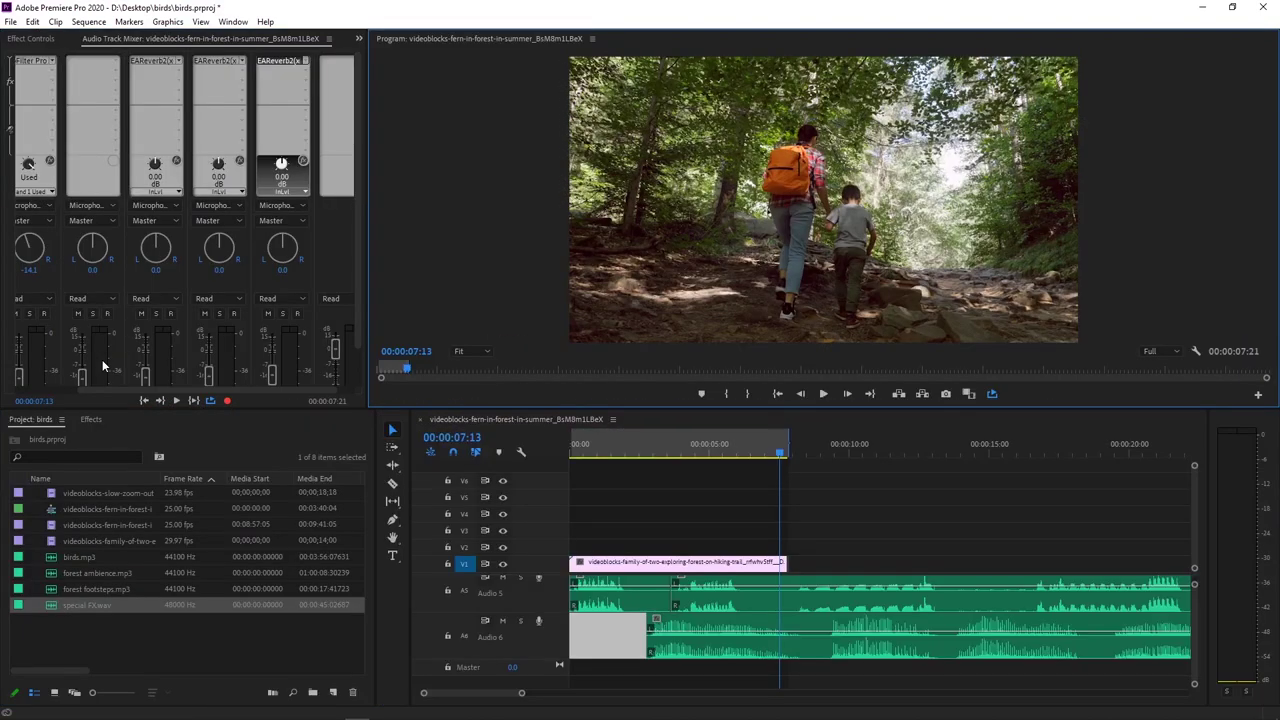
- Reopen Audio 5's EAReverb 2 editor, showing the F050-Forest preset's positioning stage
double_click(217, 56)
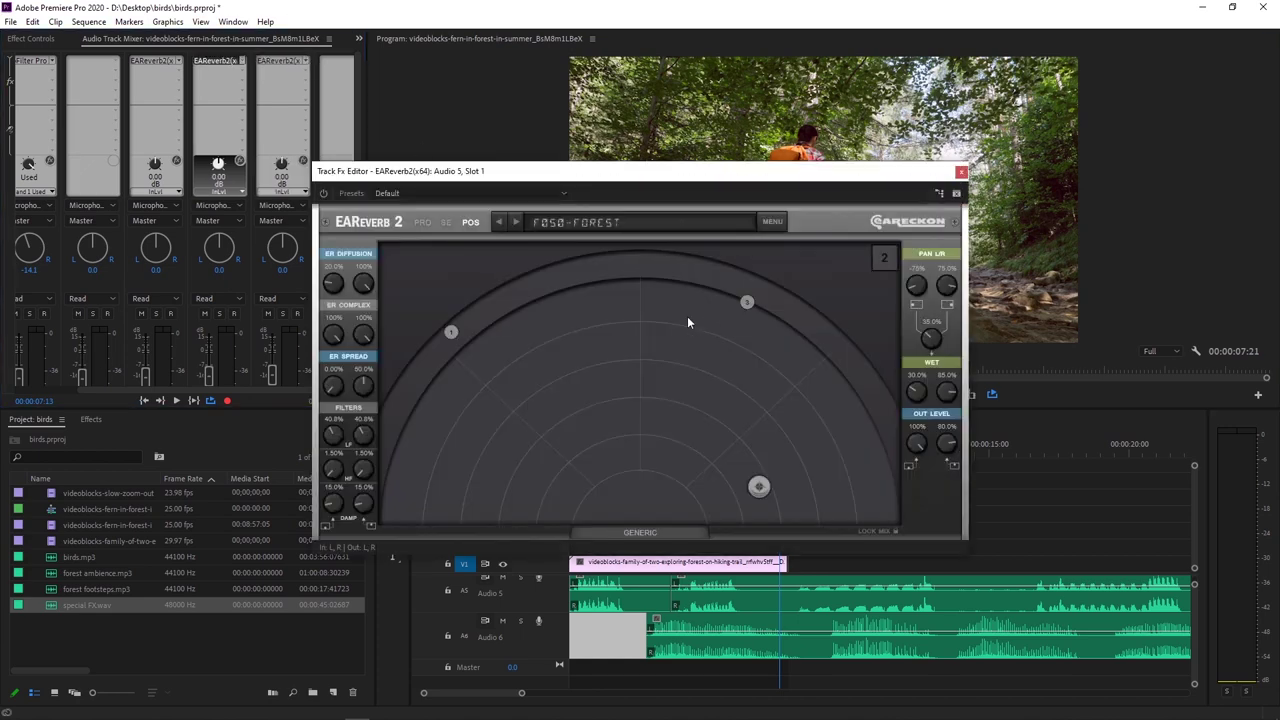